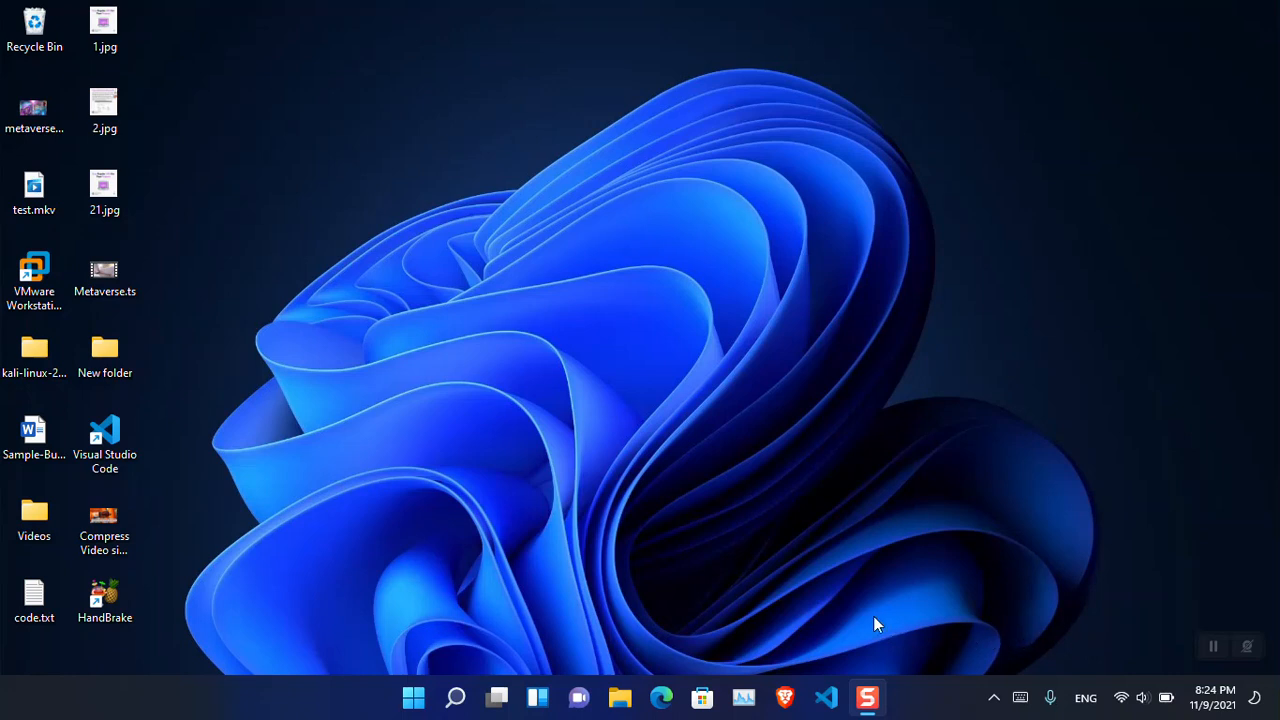
- Search for handbrake in the Brave browser and open the Downloads page of the official handbrake.fr site
{"action": "left_click", "coordinate": [786, 700]}
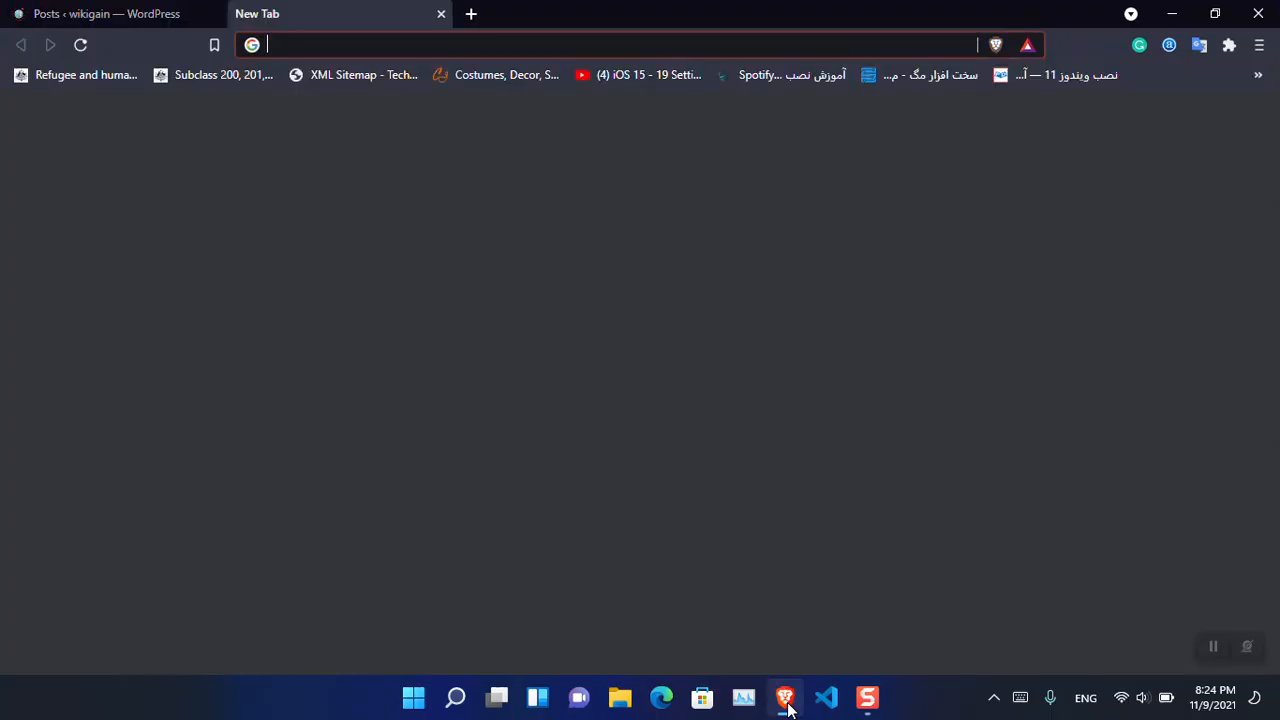
{"action": "type", "text": "hand"}
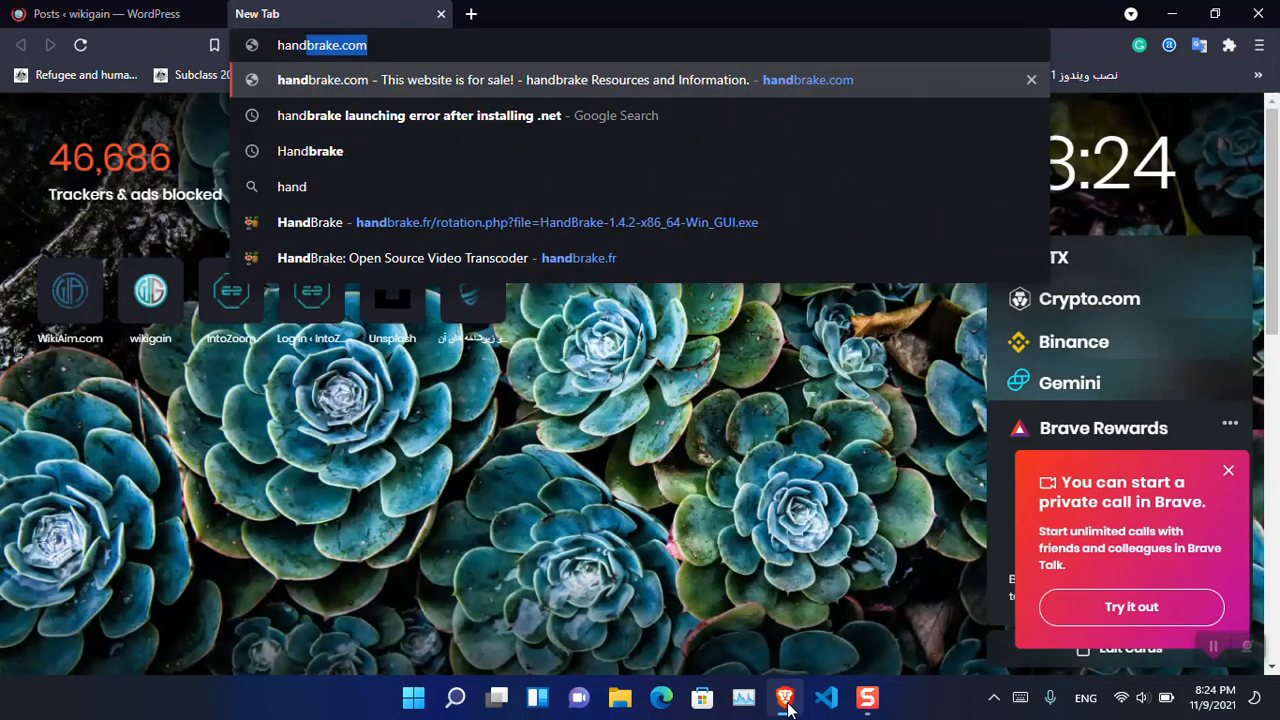
{"action": "type", "text": "brake."}
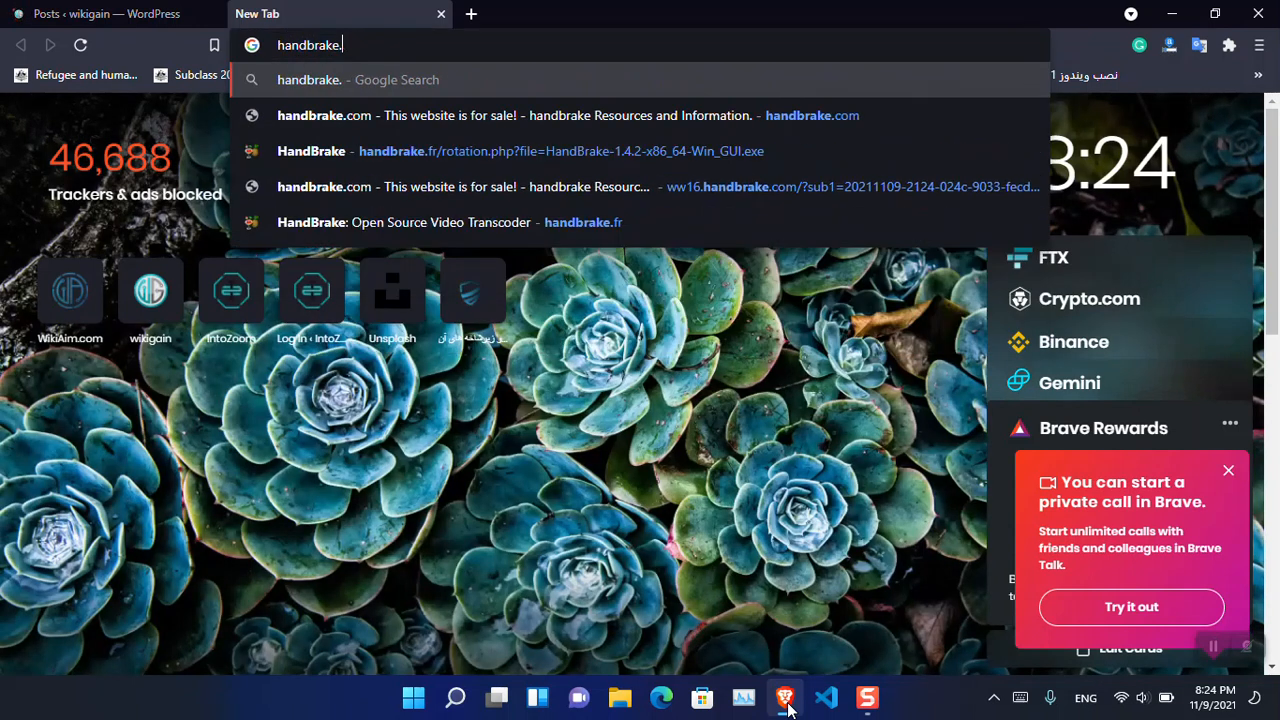
{"action": "key", "text": "Return"}
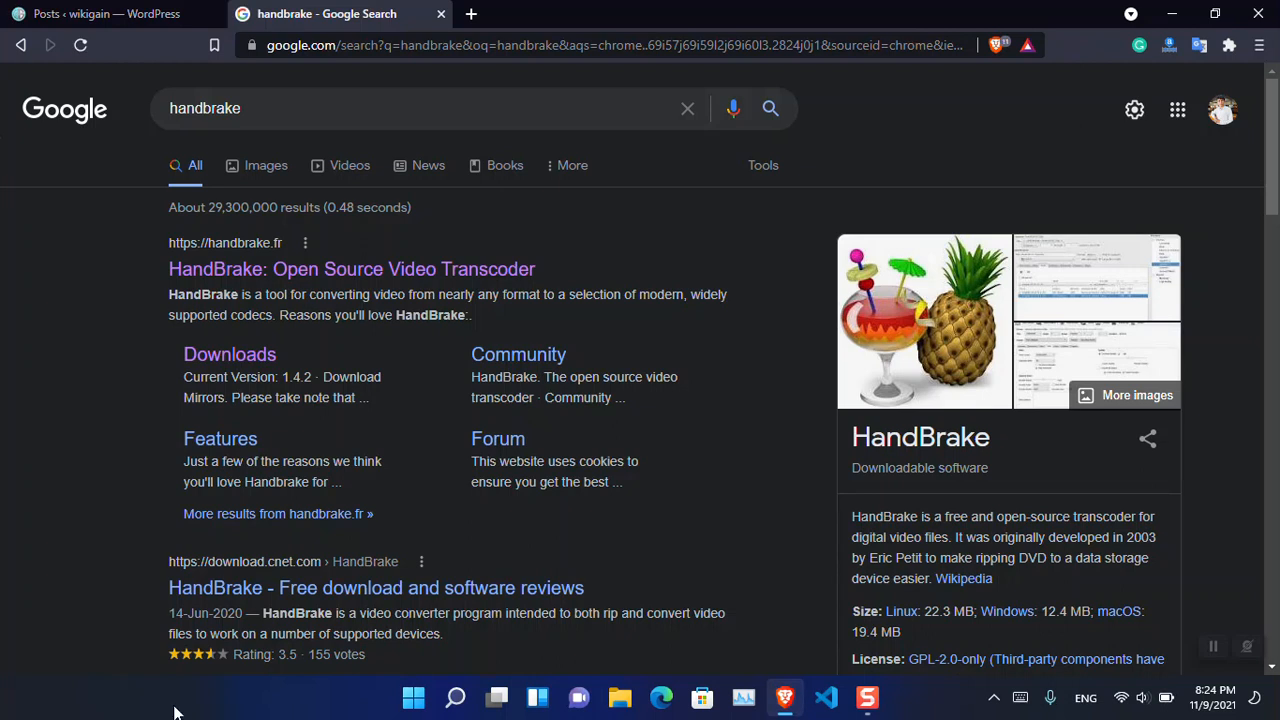
{"action": "left_click", "coordinate": [418, 283]}
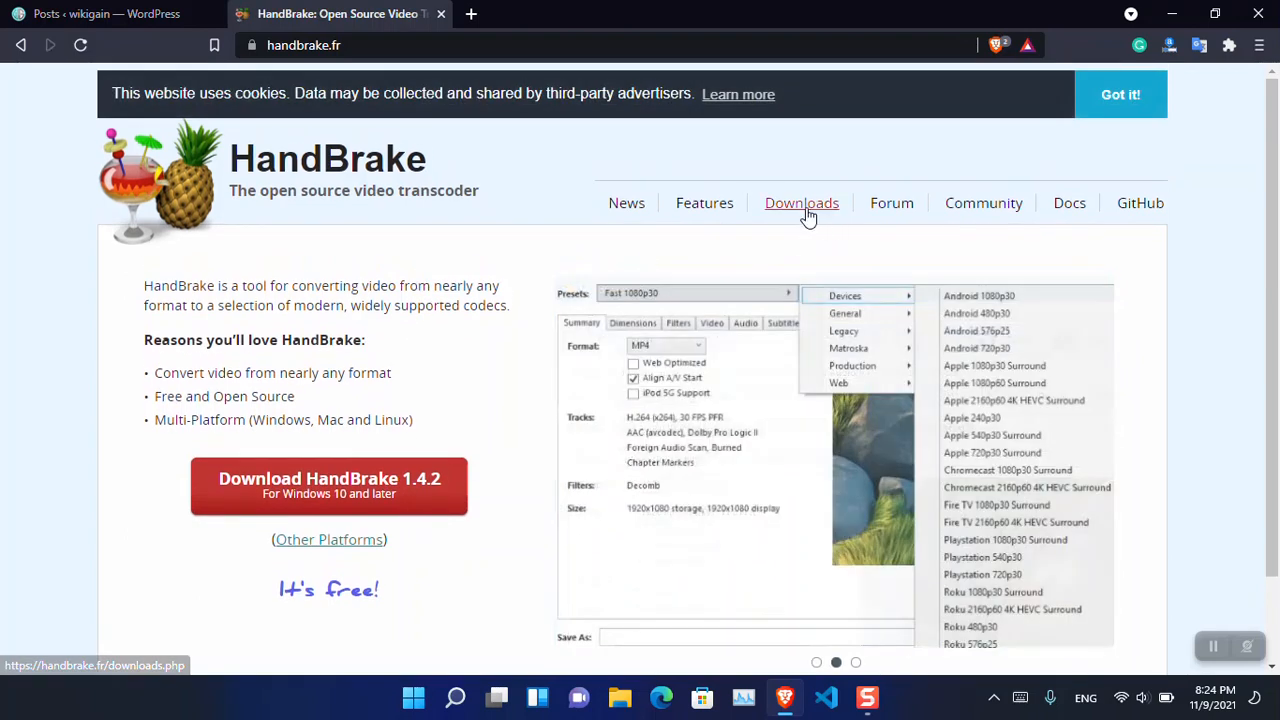
{"action": "left_click", "coordinate": [807, 212]}
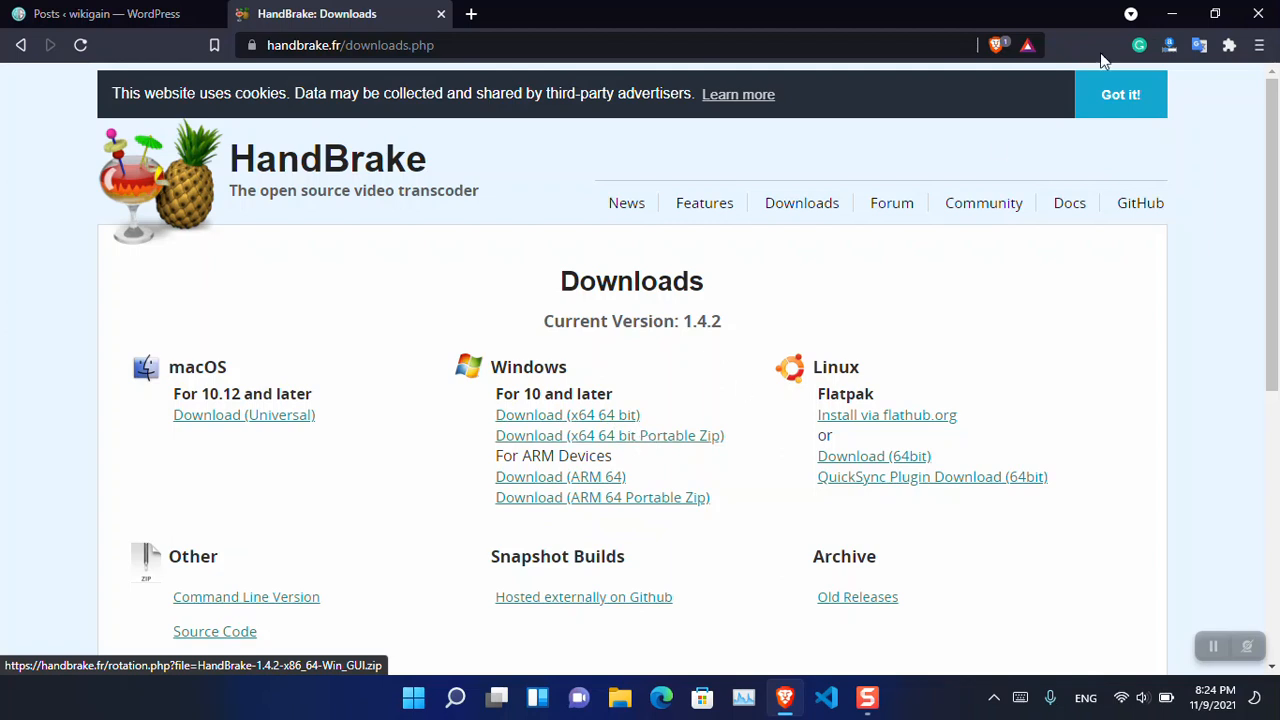
- Minimize the browser, try to launch HandBrake from its desktop shortcut, and decline the .NET download
{"action": "left_click", "coordinate": [1172, 14]}
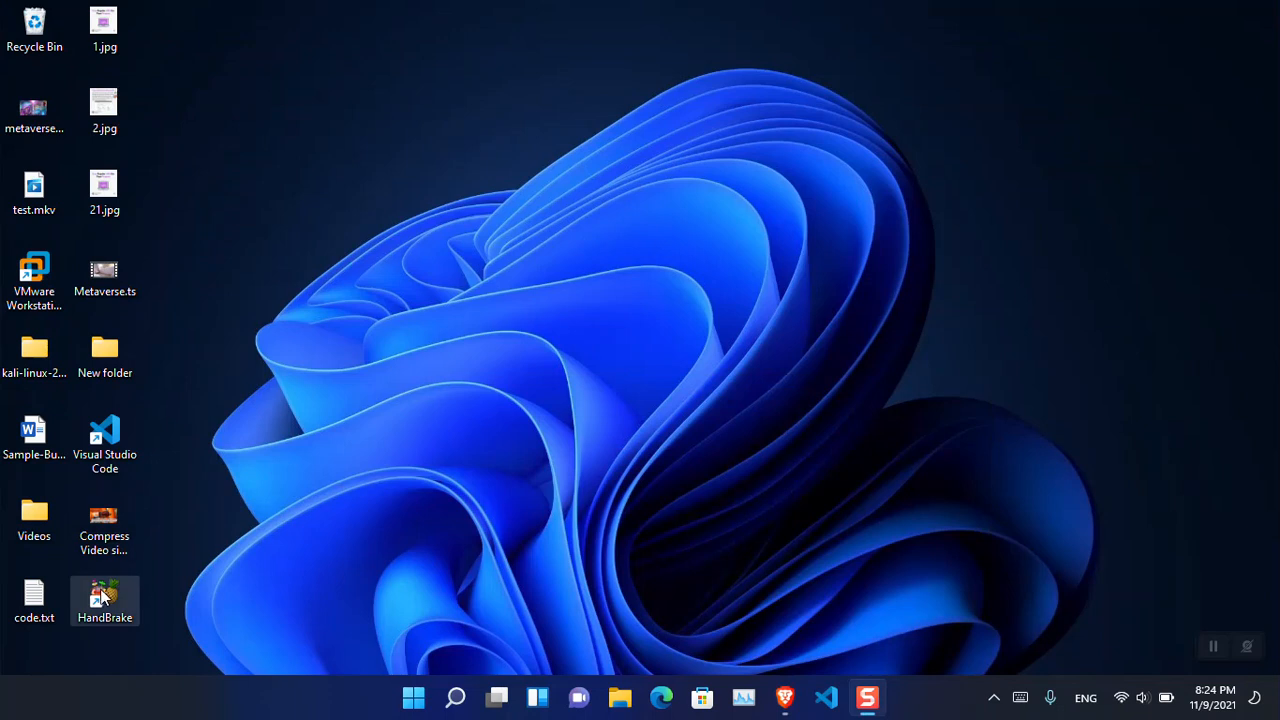
{"action": "double_click", "coordinate": [101, 597]}
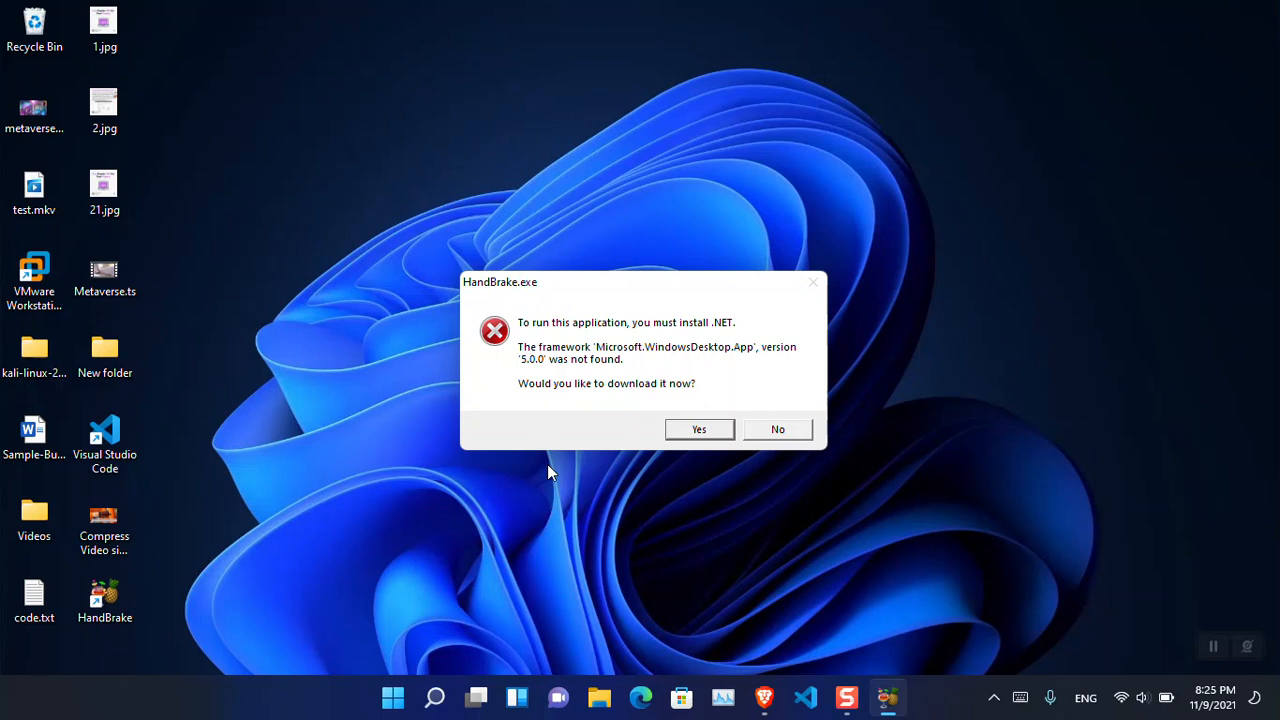
{"action": "left_click", "coordinate": [777, 430]}
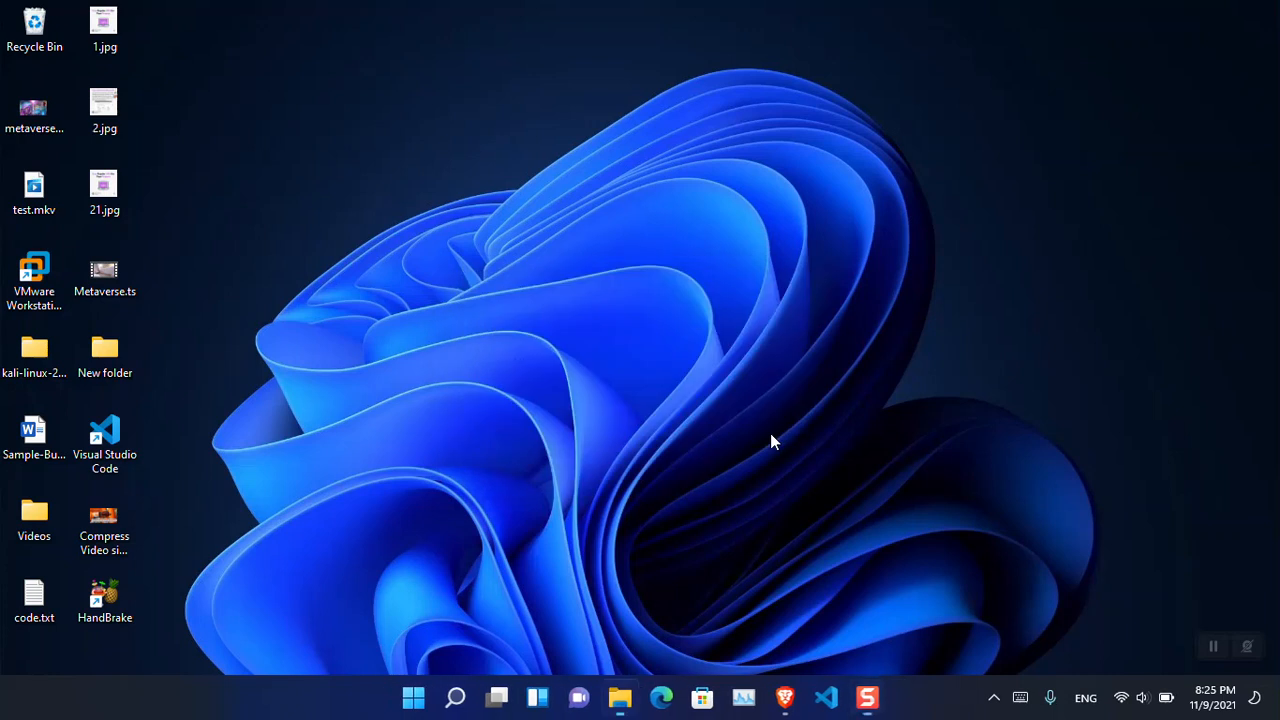
- Using File Explorer, run HandBrakePortable.exe from the HandBrake.1.2.2.Portable folder inside Downloads\Programs, and minimize the folder window
{"action": "key", "text": "super+e"}
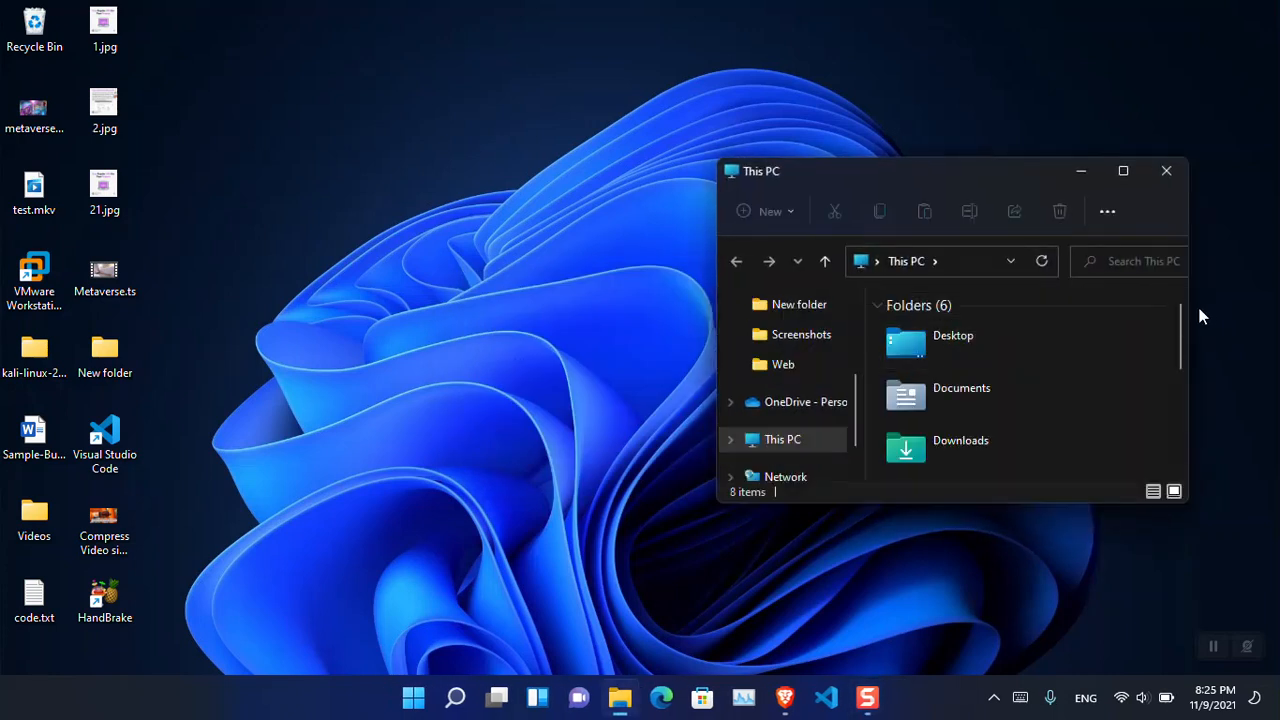
{"action": "left_click_drag", "start_coordinate": [1191, 307], "coordinate": [1273, 303]}
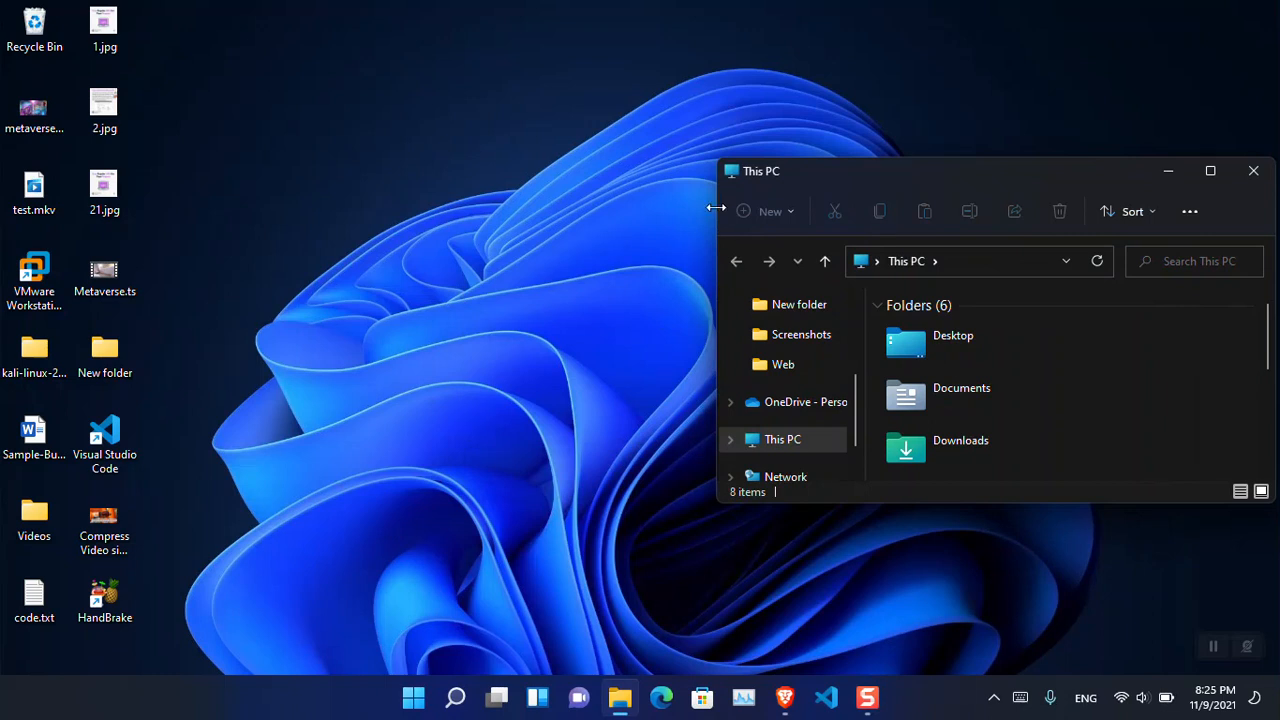
{"action": "left_click_drag", "start_coordinate": [716, 207], "coordinate": [350, 210]}
{"action": "left_click_drag", "start_coordinate": [691, 502], "coordinate": [723, 680]}
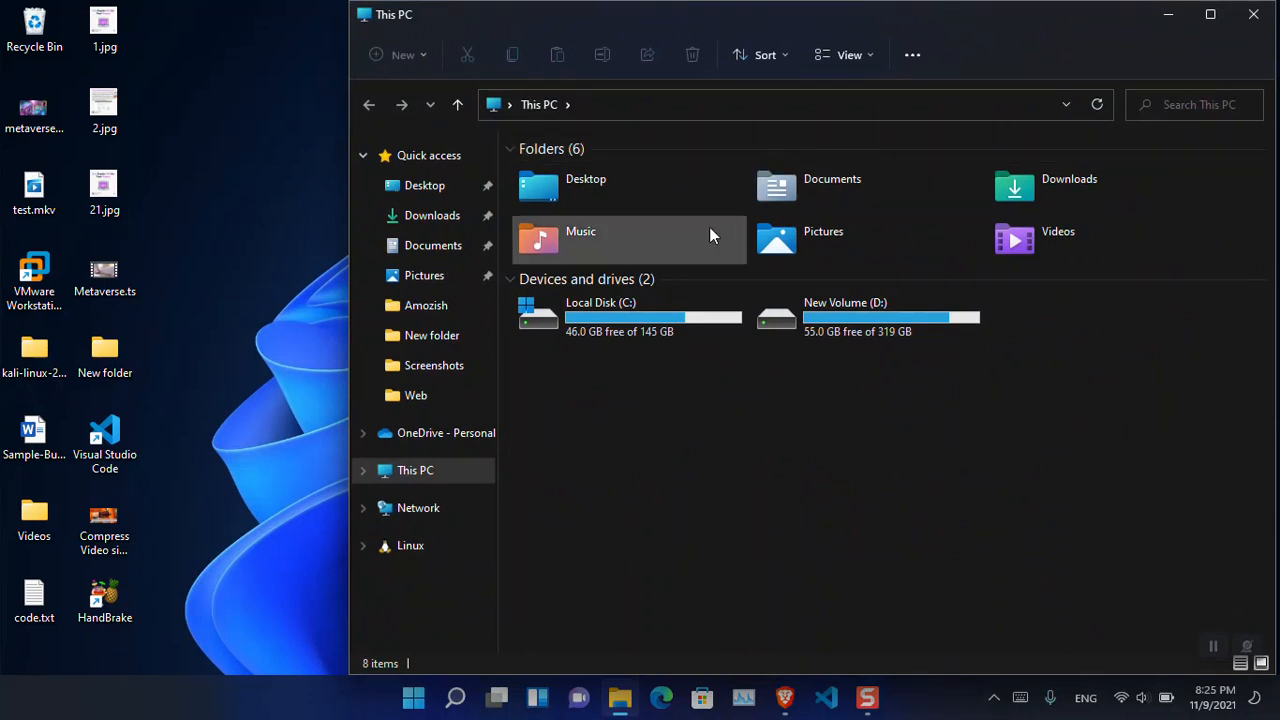
{"action": "double_click", "coordinate": [1059, 182]}
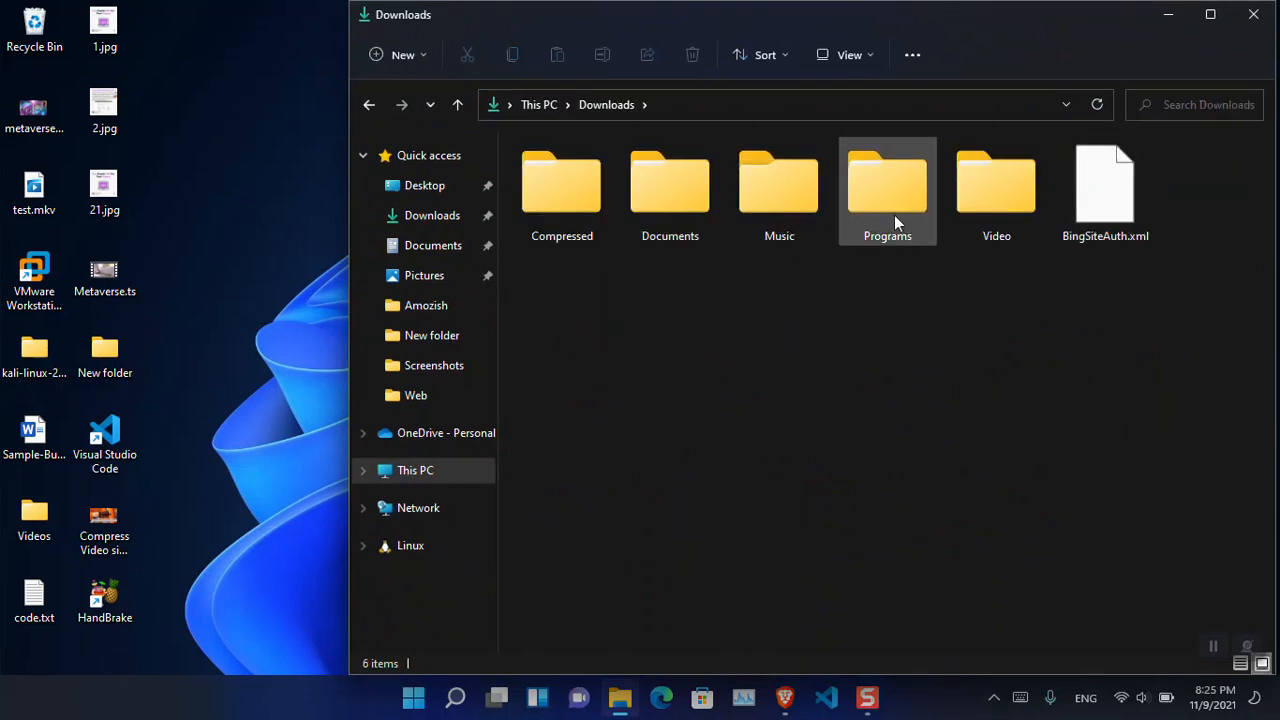
{"action": "double_click", "coordinate": [910, 218]}
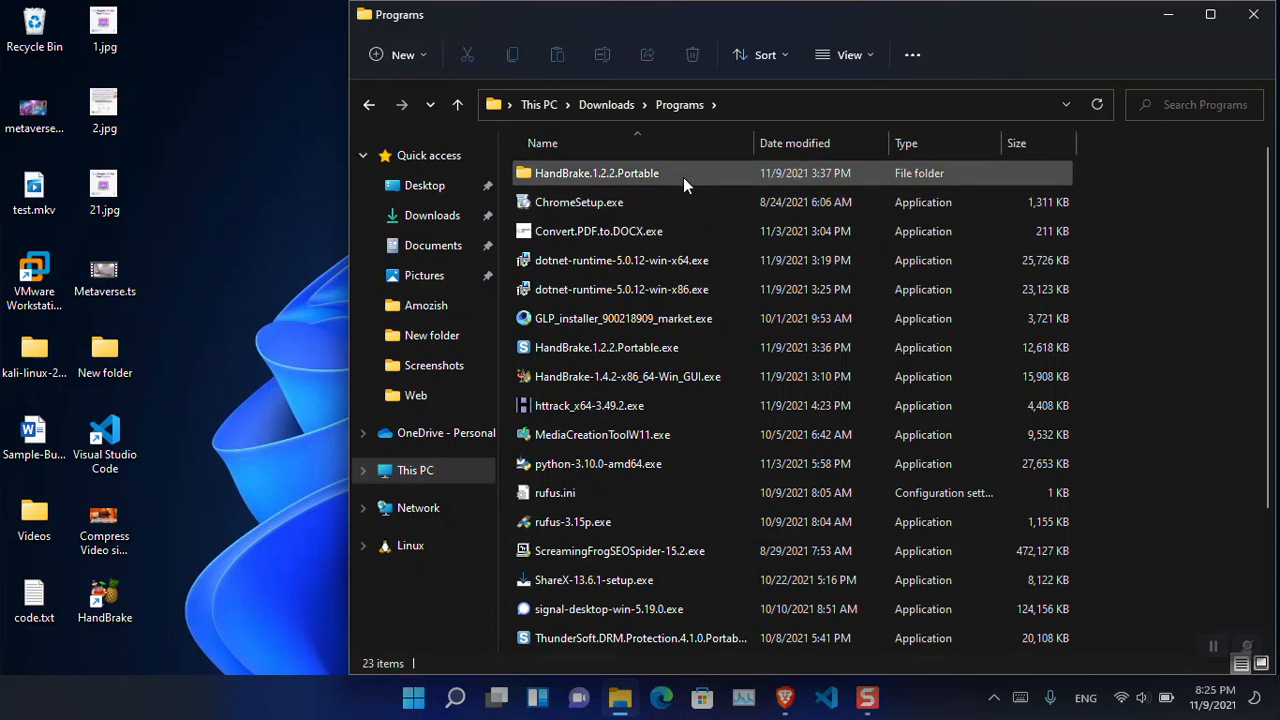
{"action": "double_click", "coordinate": [683, 177]}
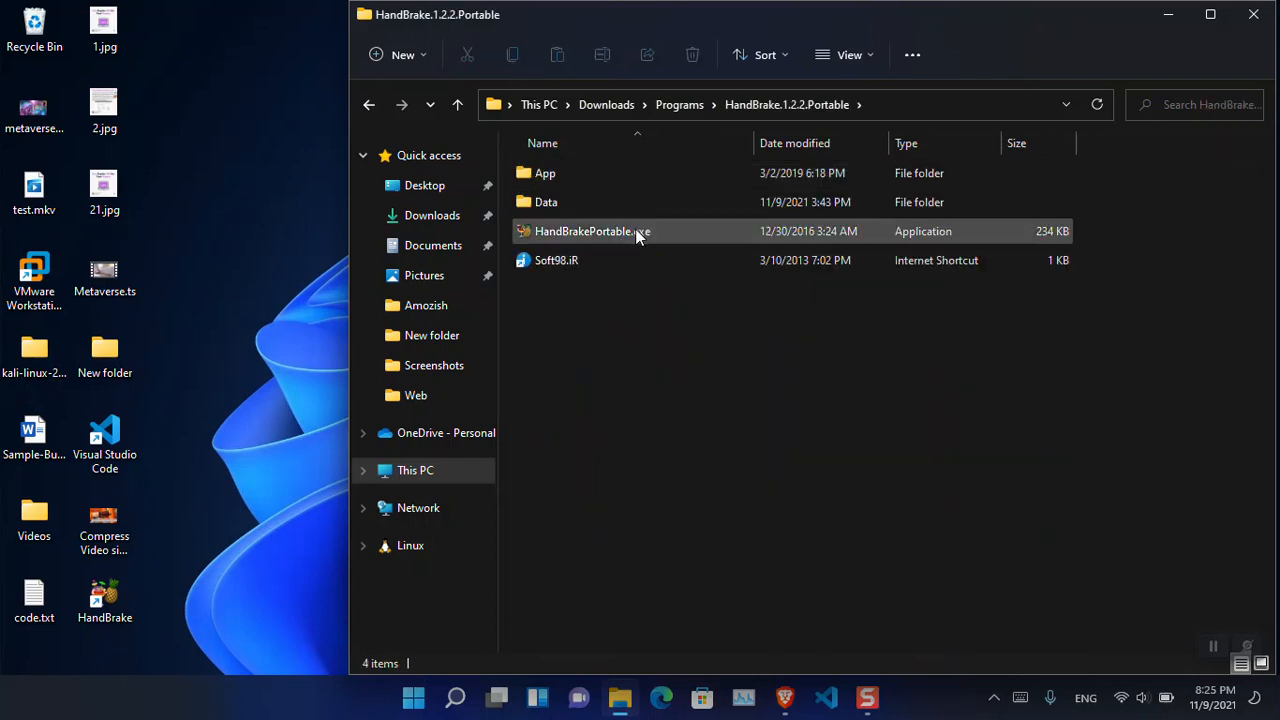
{"action": "double_click", "coordinate": [637, 231]}
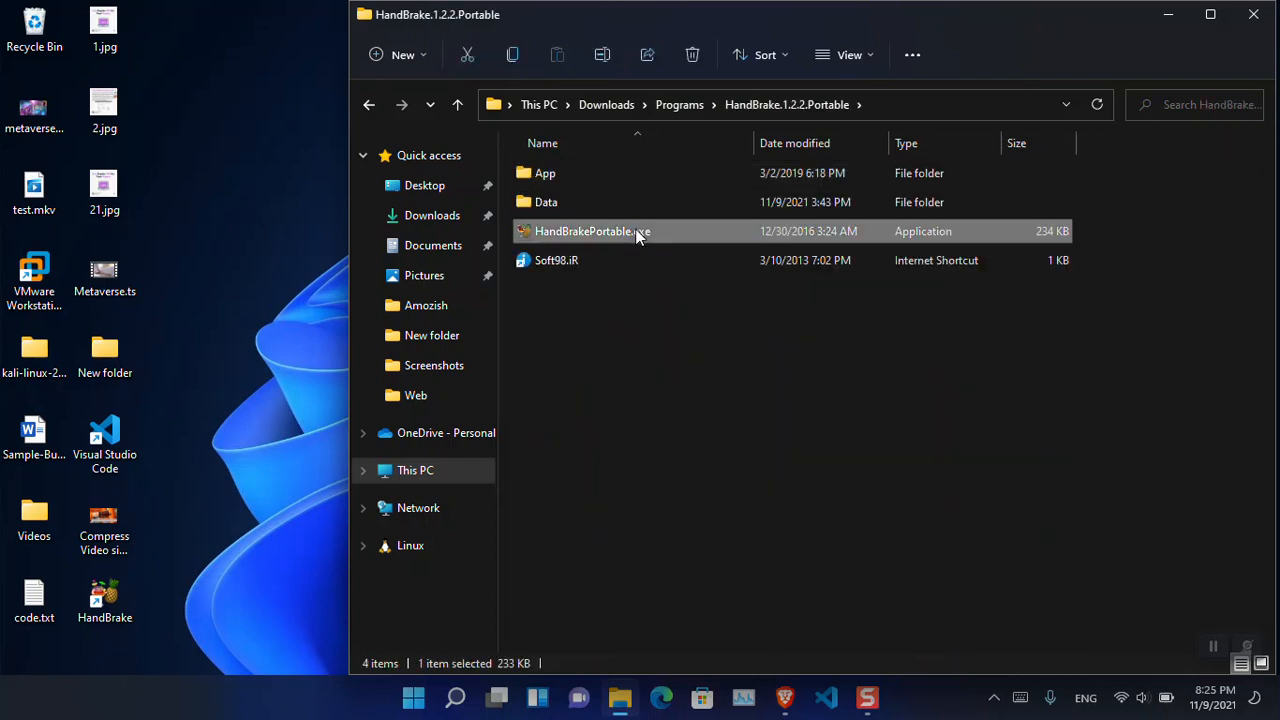
{"action": "left_click", "coordinate": [1175, 16]}
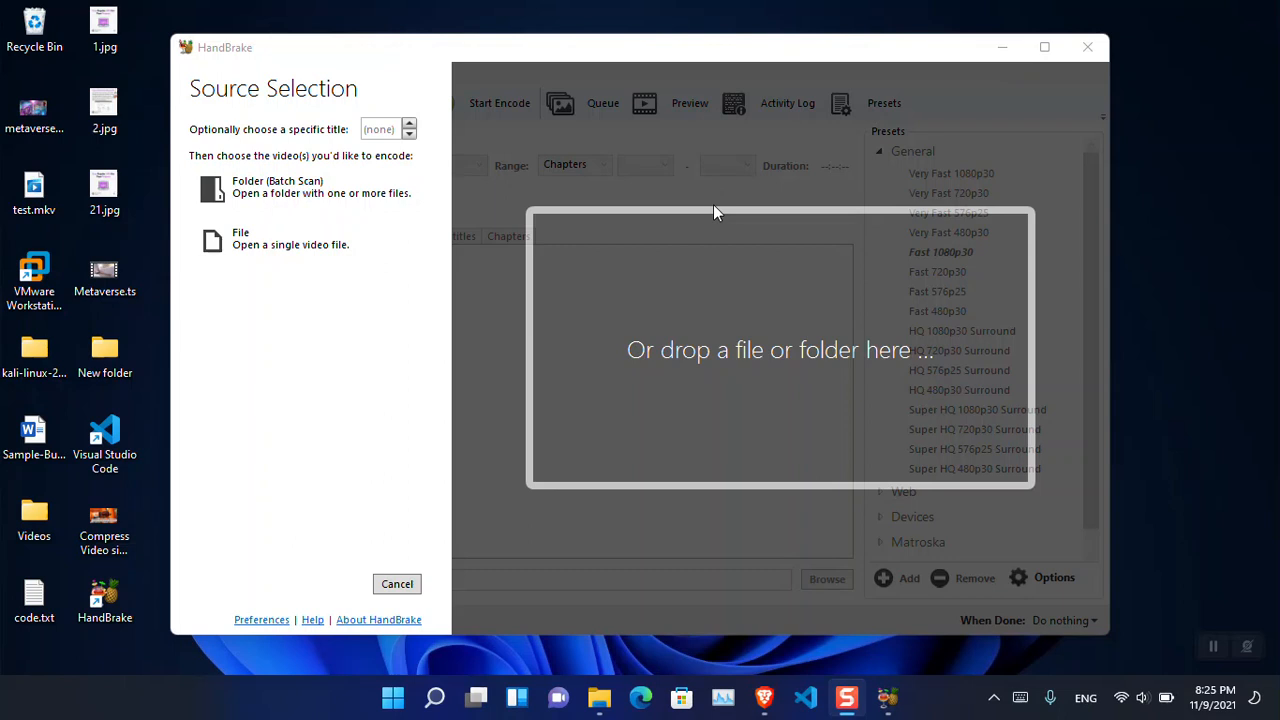
- Check the file size of Metaverse.ts on the desktop in its properties
{"action": "left_click", "coordinate": [303, 250]}
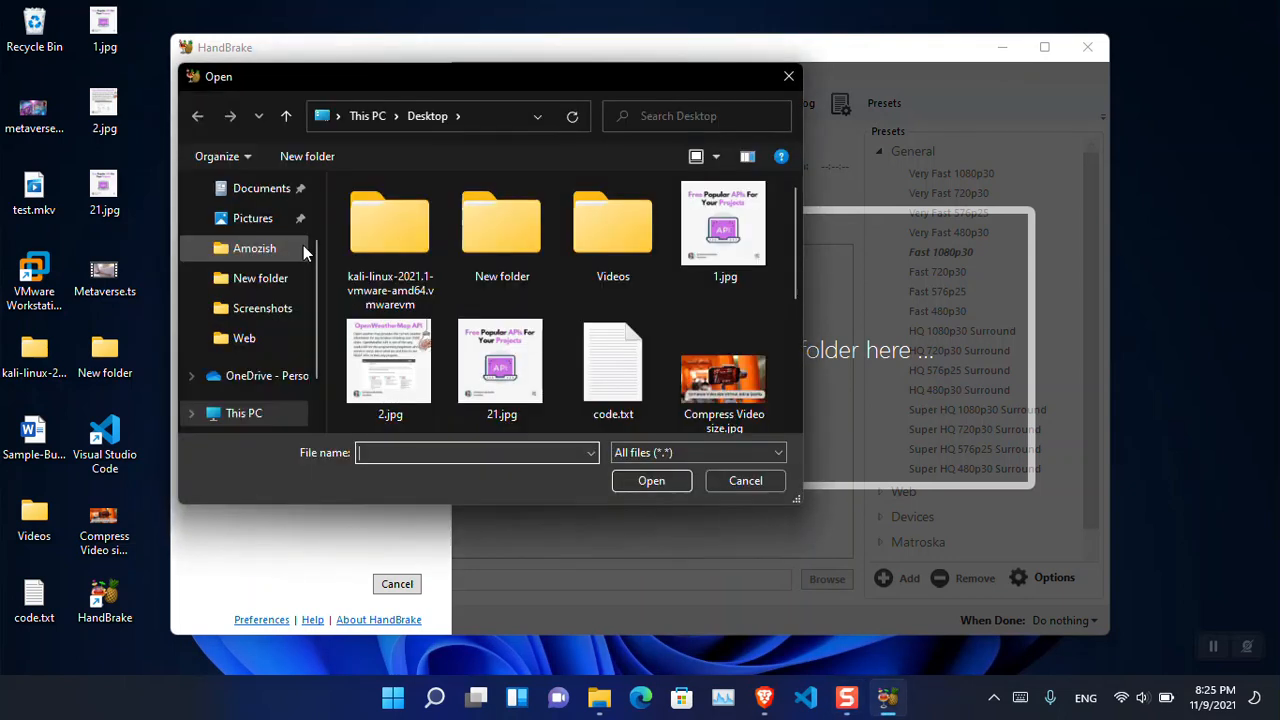
{"action": "left_click", "coordinate": [788, 76]}
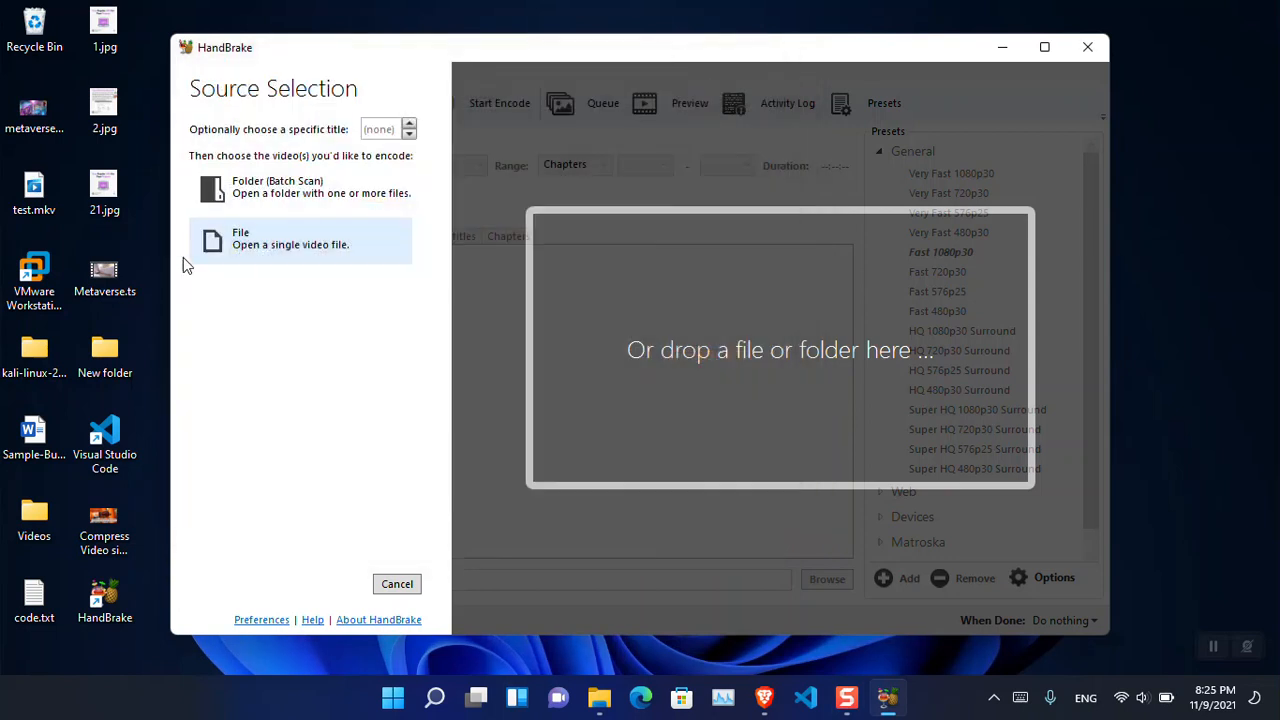
{"action": "right_click", "coordinate": [98, 287]}
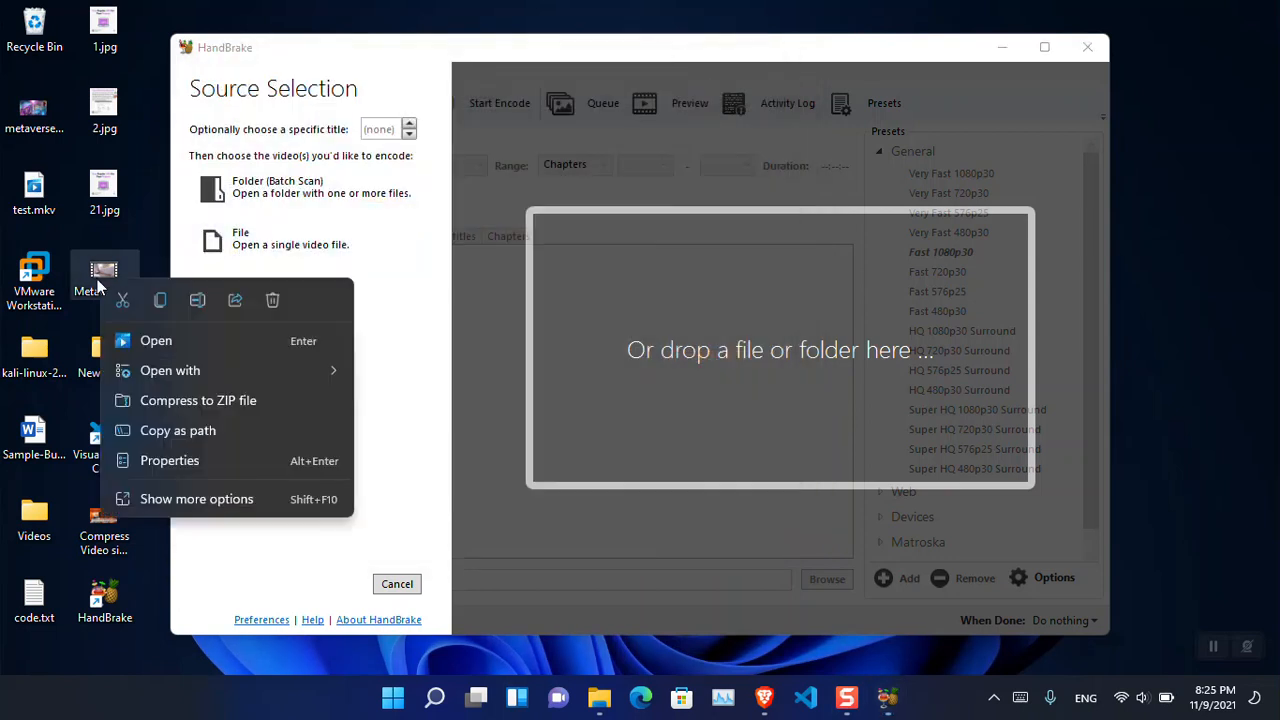
{"action": "left_click", "coordinate": [170, 461]}
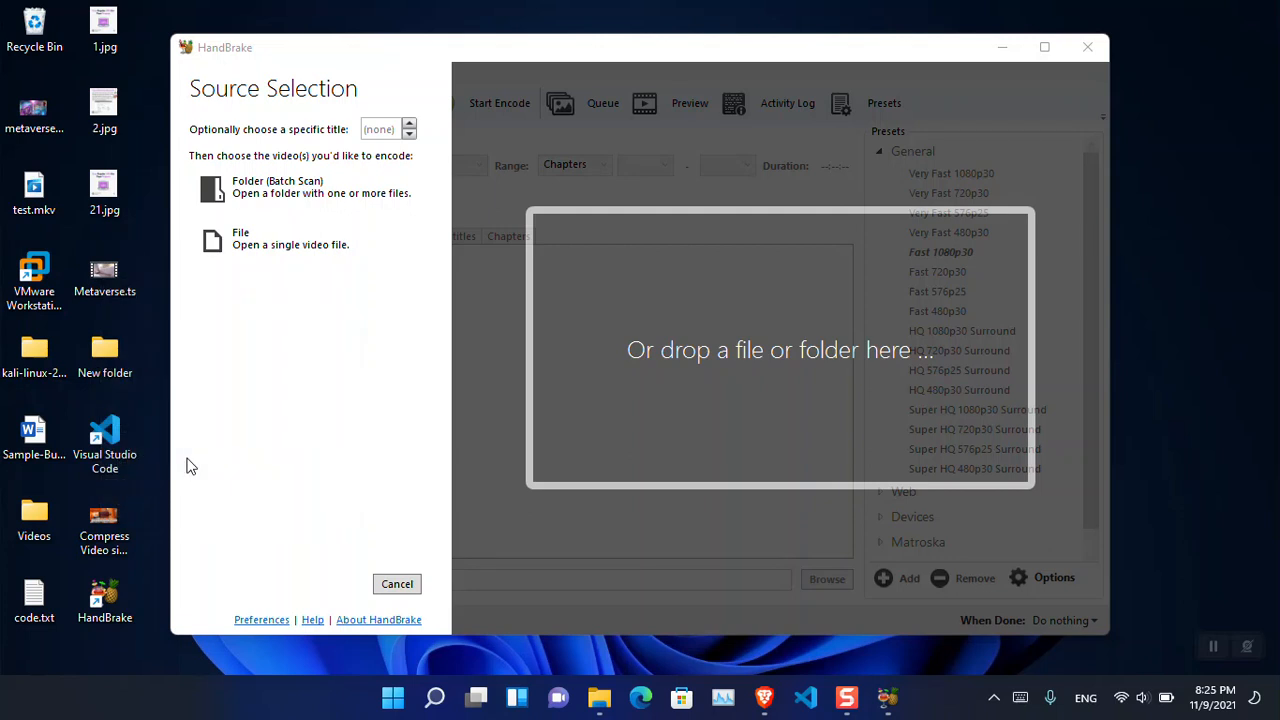
{"action": "left_click_drag", "start_coordinate": [231, 397], "coordinate": [192, 397]}
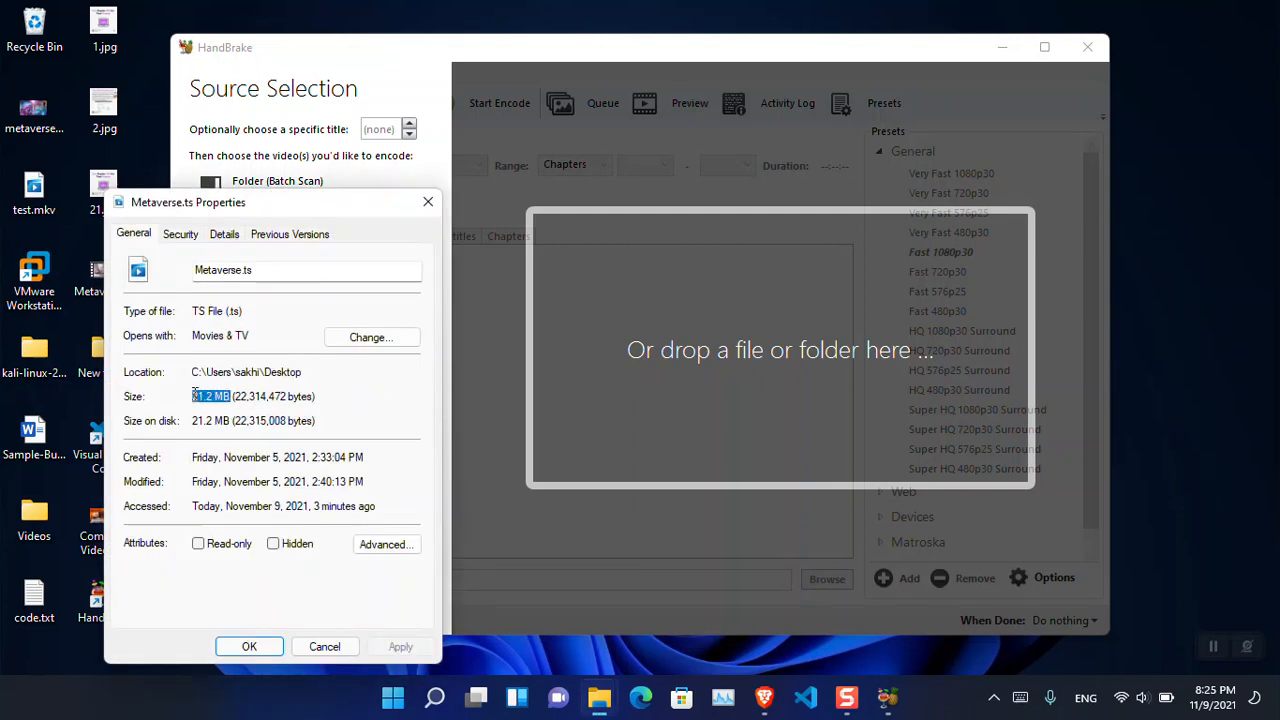
{"action": "left_click", "coordinate": [428, 202]}
- Play Metaverse.ts full screen in VLC media player, skip ahead through the video, and return to HandBrake
{"action": "right_click", "coordinate": [99, 283]}
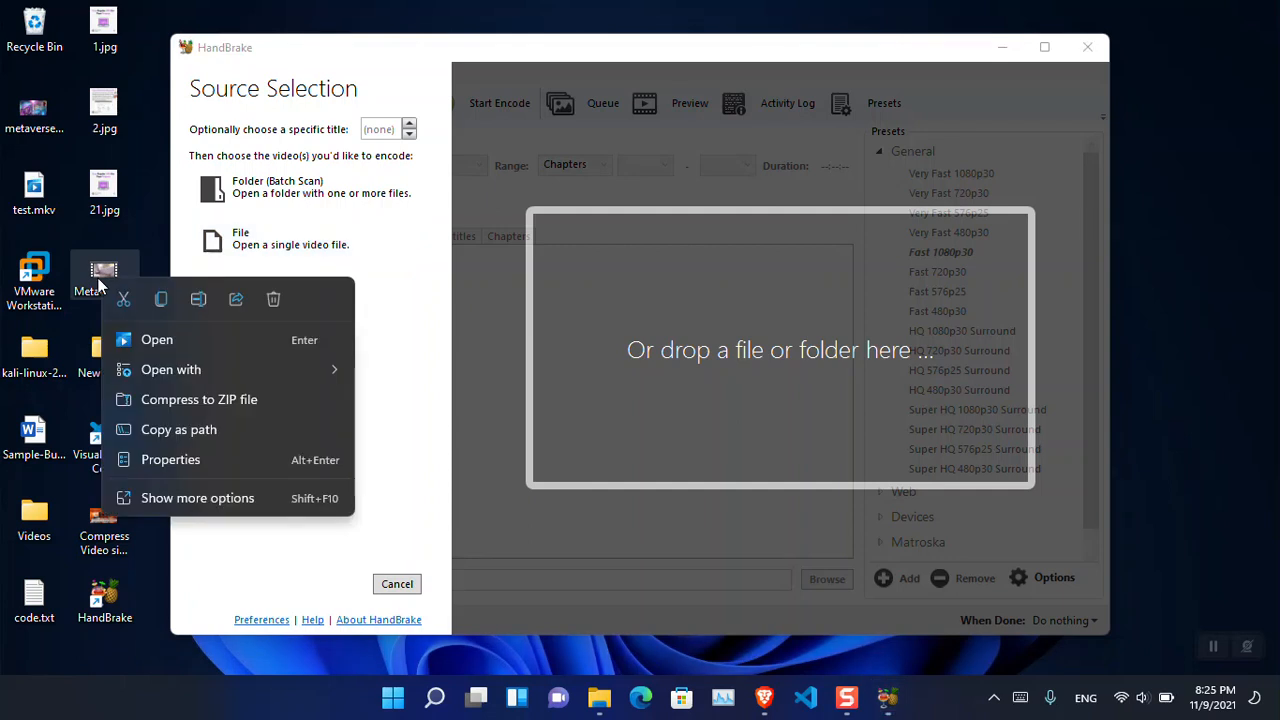
{"action": "mouse_move", "coordinate": [232, 368]}
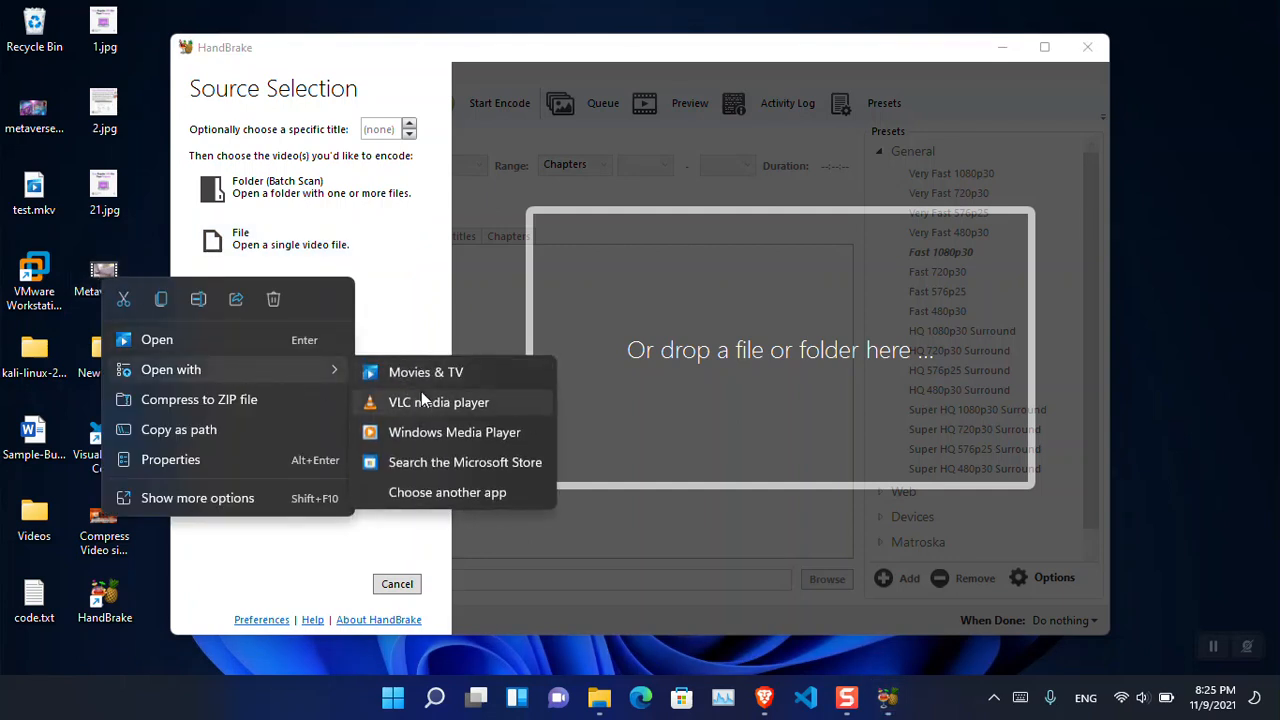
{"action": "left_click", "coordinate": [429, 400]}
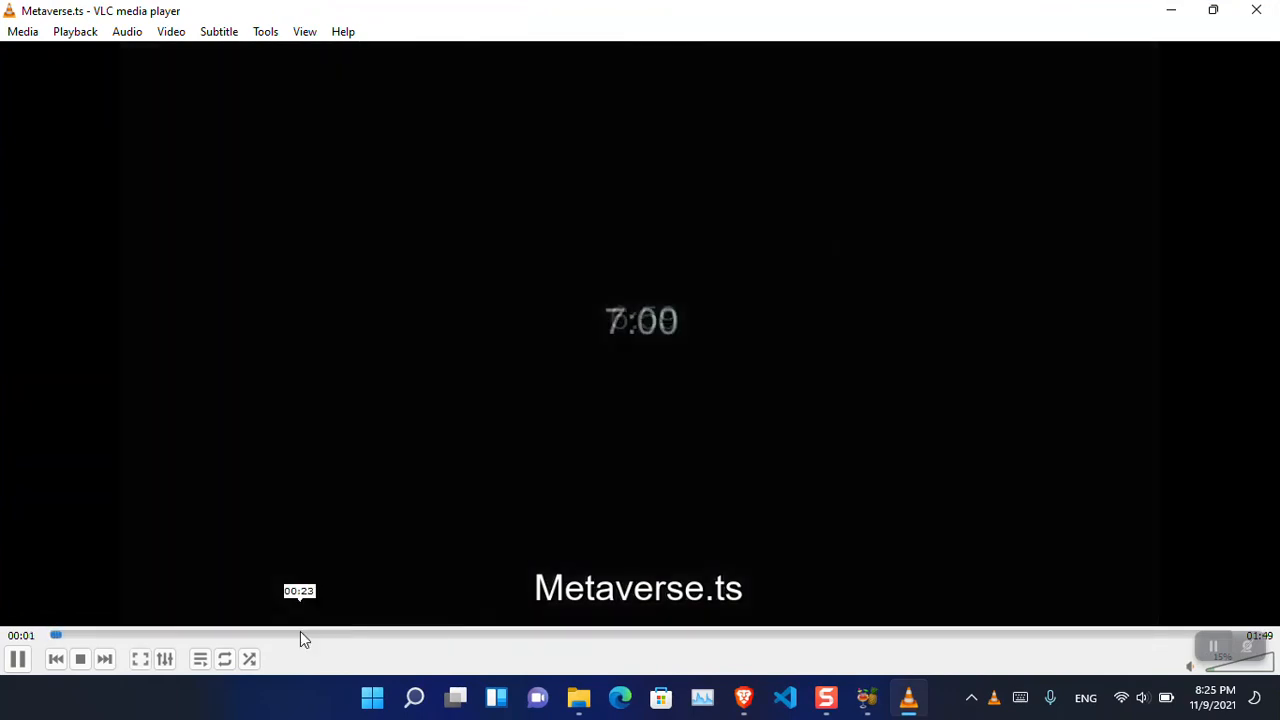
{"action": "double_click", "coordinate": [449, 489]}
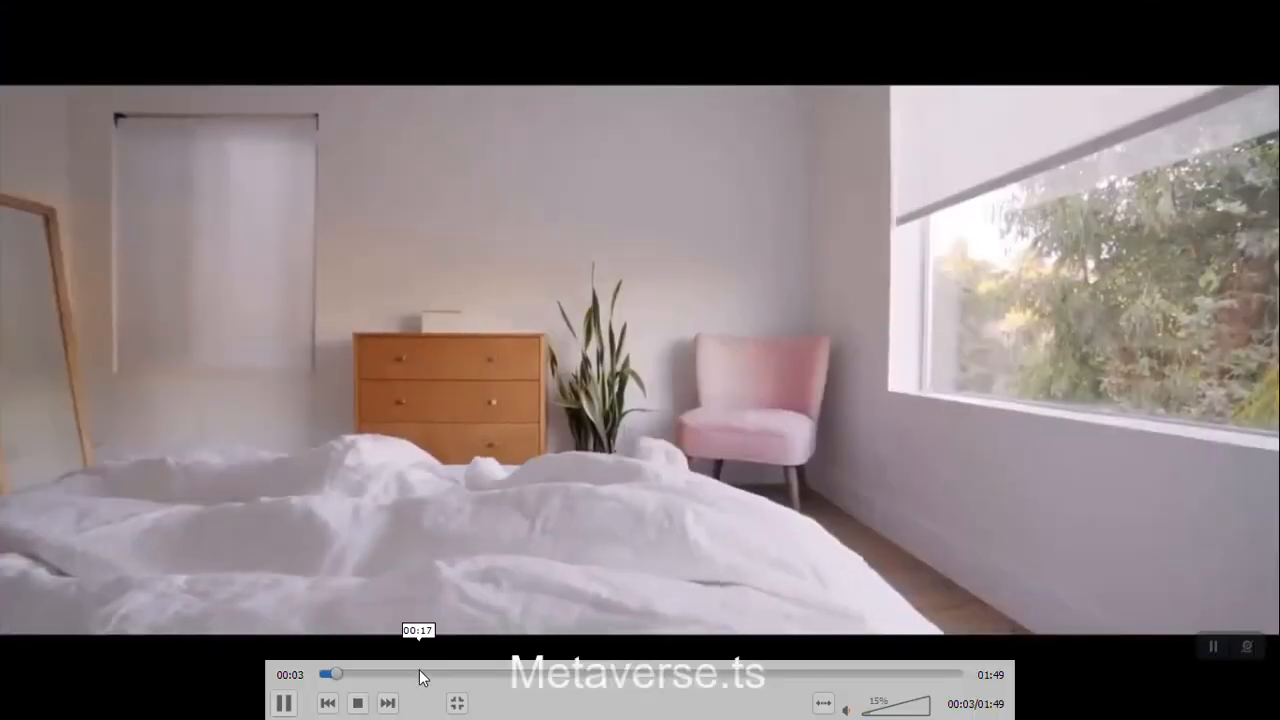
{"action": "left_click", "coordinate": [423, 674]}
{"action": "left_click", "coordinate": [613, 674]}
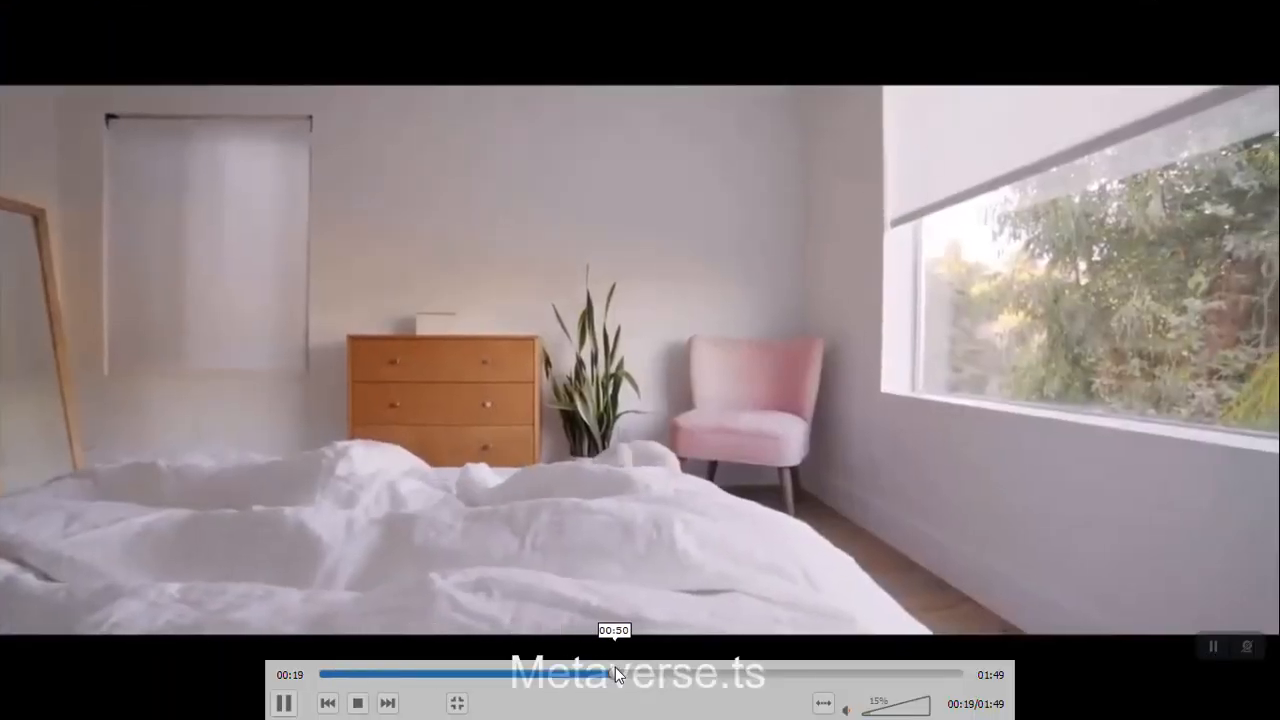
{"action": "key", "text": "Escape"}
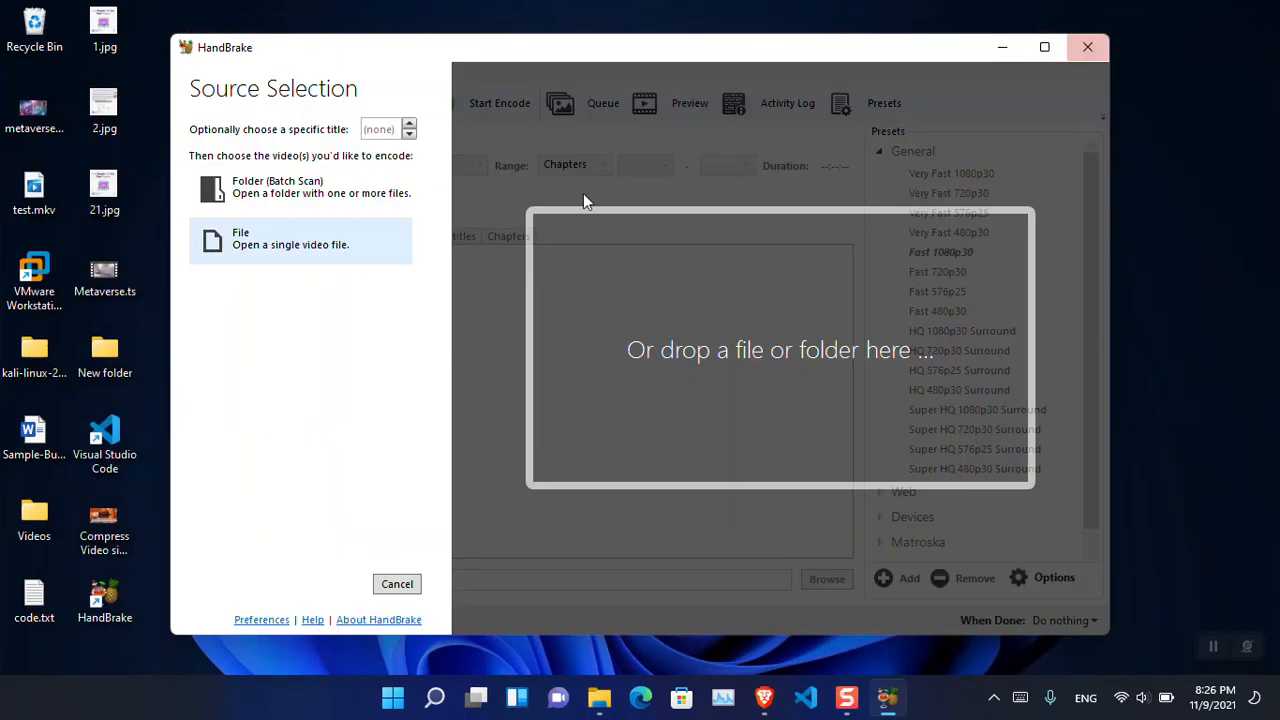
- Open Metaverse.ts from the desktop as the single-file video source
{"action": "left_click", "coordinate": [282, 255]}
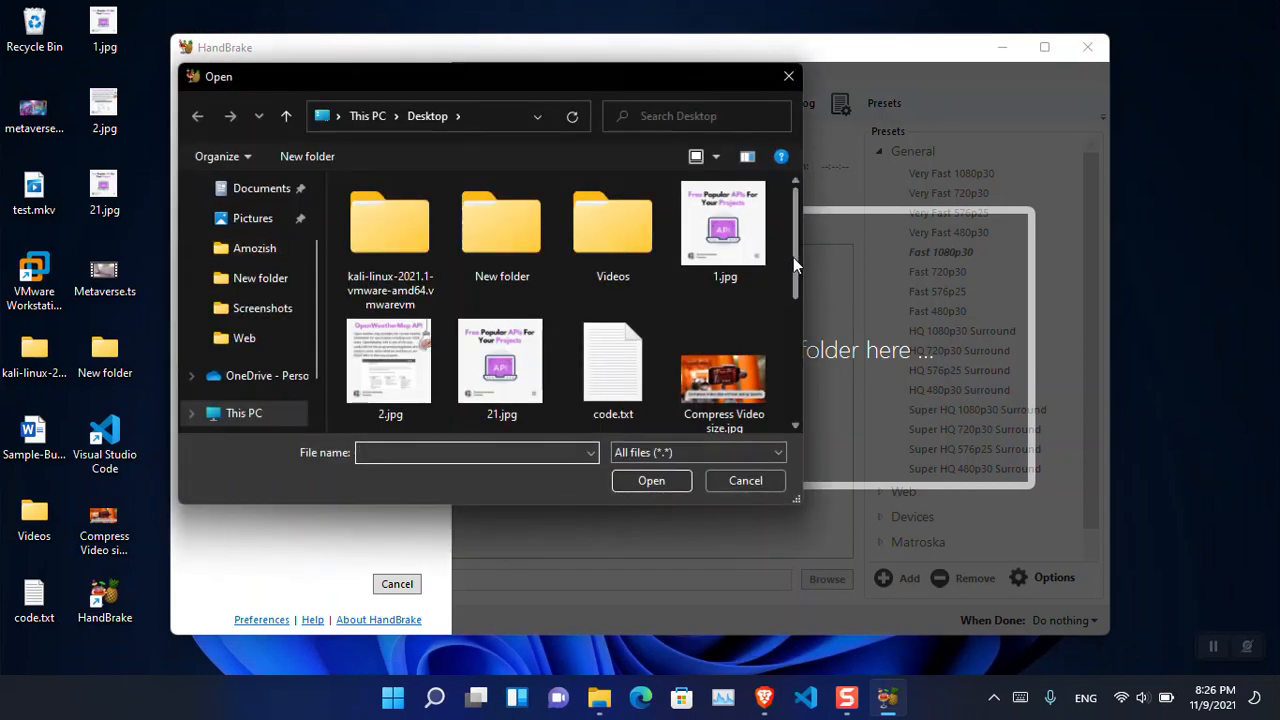
{"action": "left_click_drag", "start_coordinate": [795, 259], "coordinate": [805, 356]}
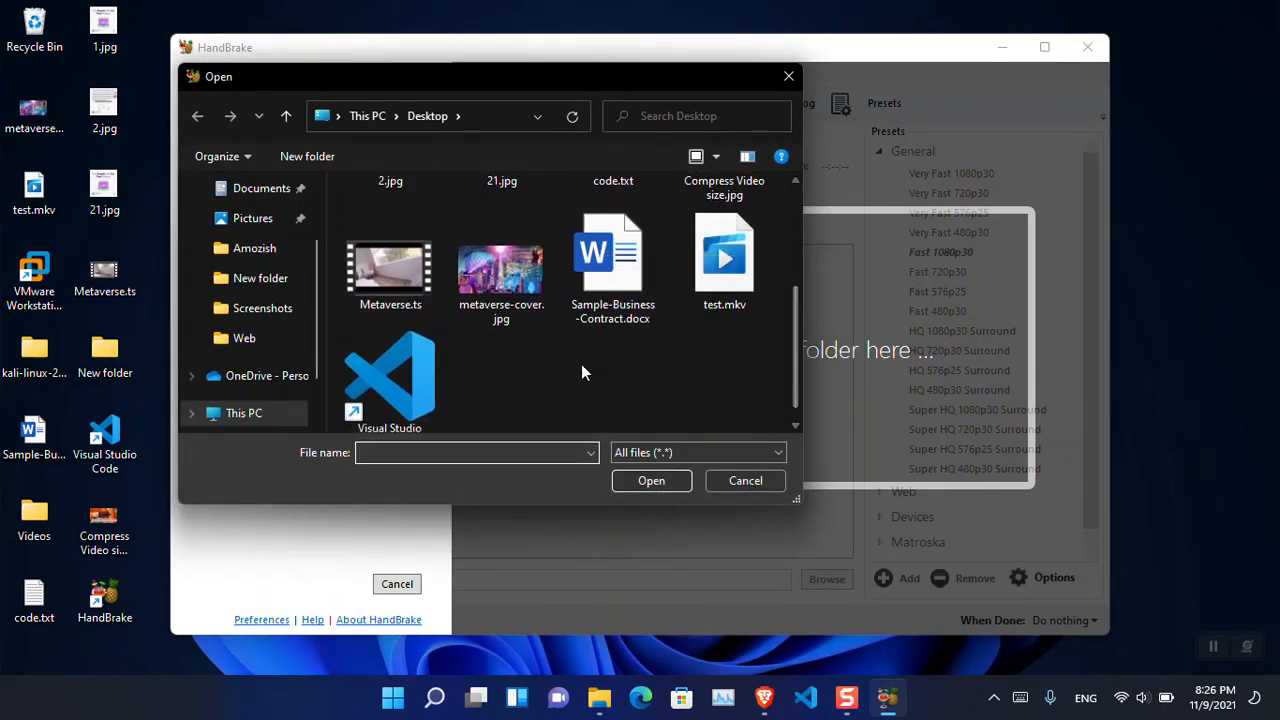
{"action": "double_click", "coordinate": [402, 275]}
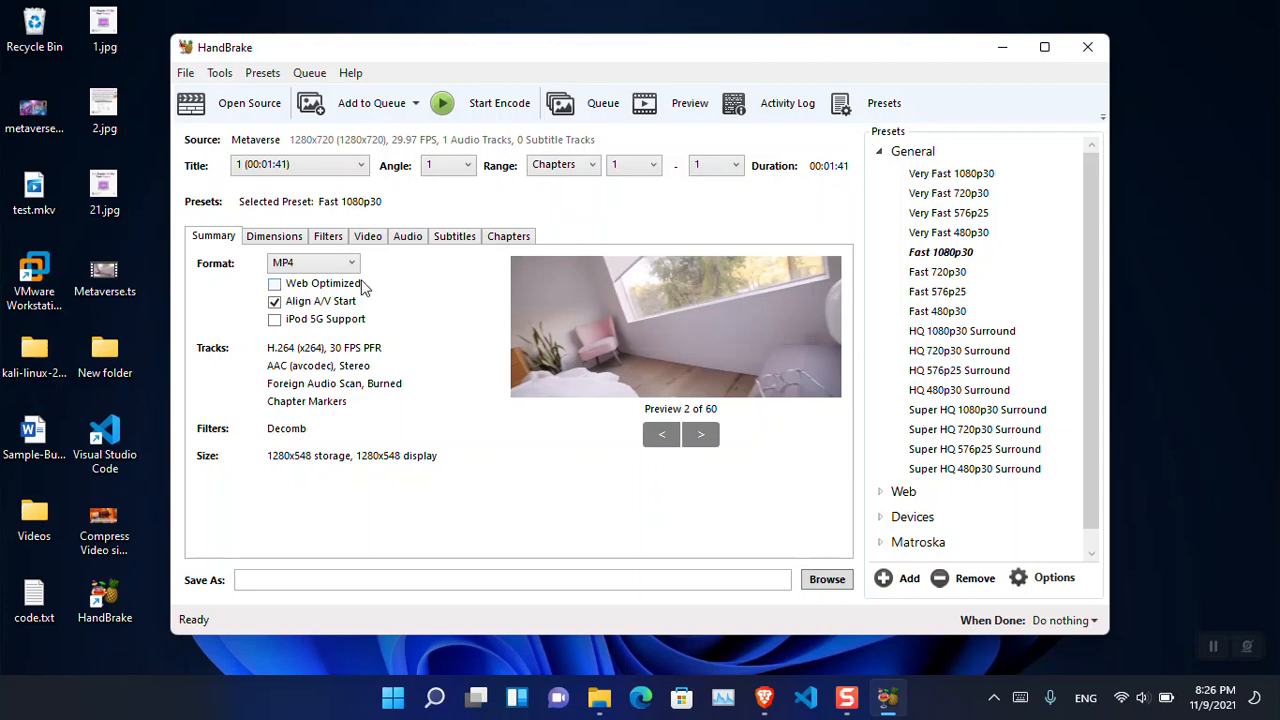
- Enable web optimization for the MP4 output and choose the Very Fast 720p30 preset
{"action": "left_click", "coordinate": [275, 285]}
{"action": "left_click", "coordinate": [968, 195]}
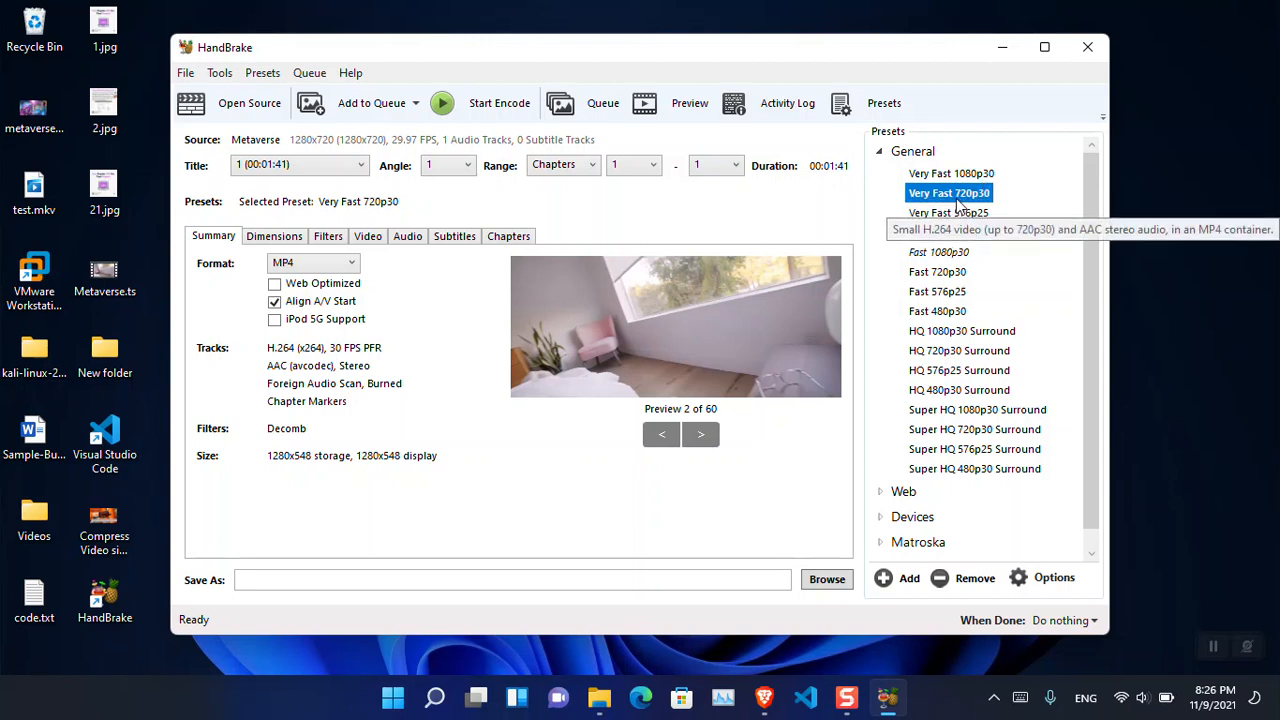
- Lower the video's constant quality setting and set the audio track's bitrate to 128
{"action": "left_click", "coordinate": [288, 249]}
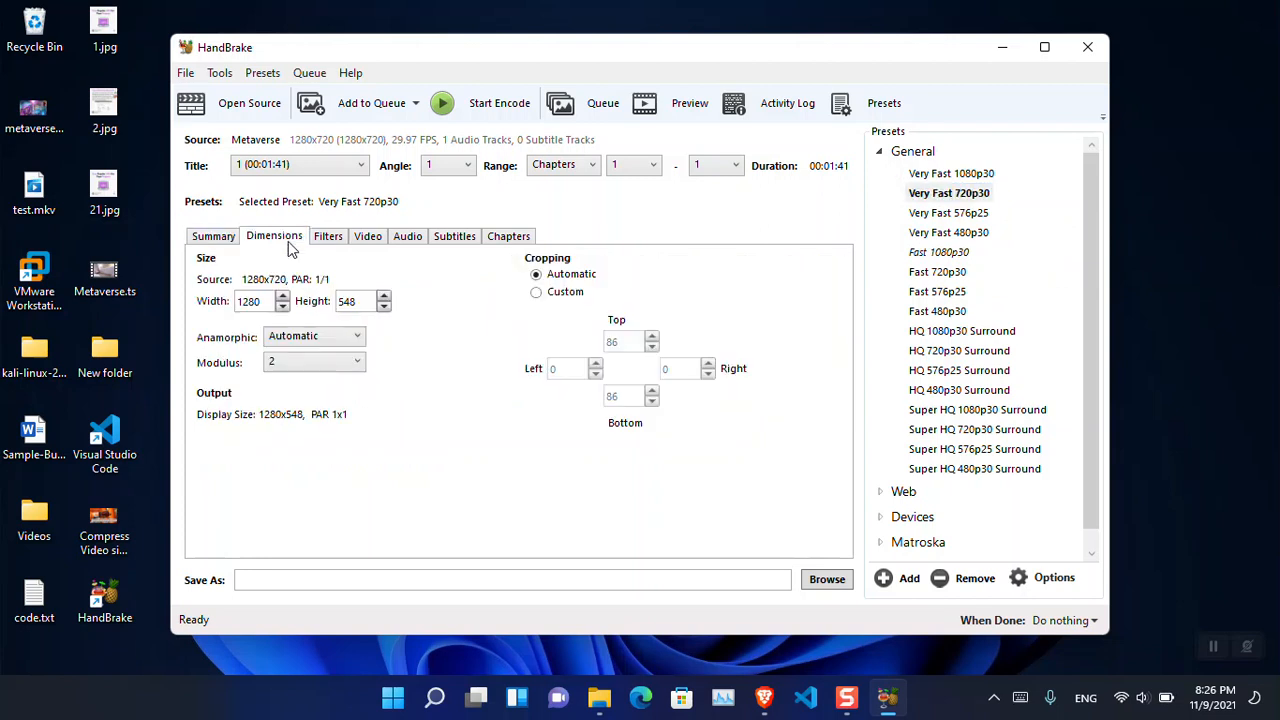
{"action": "left_click", "coordinate": [331, 240]}
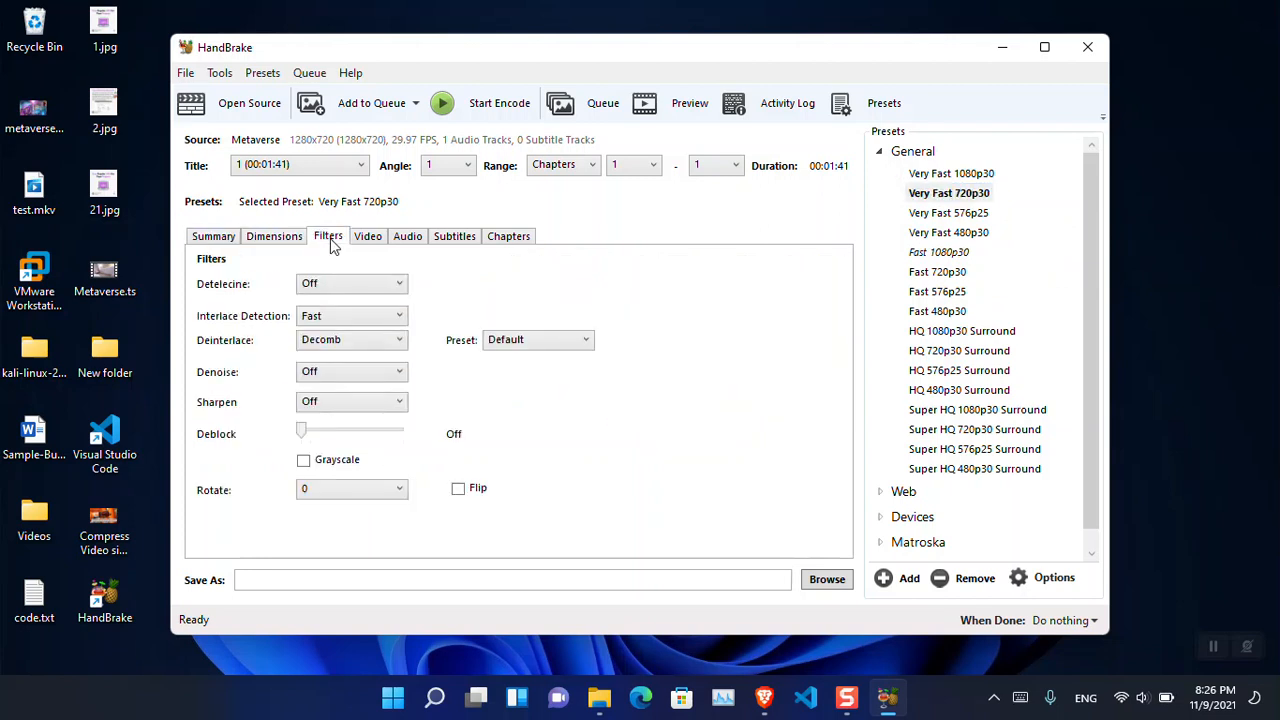
{"action": "left_click", "coordinate": [366, 240]}
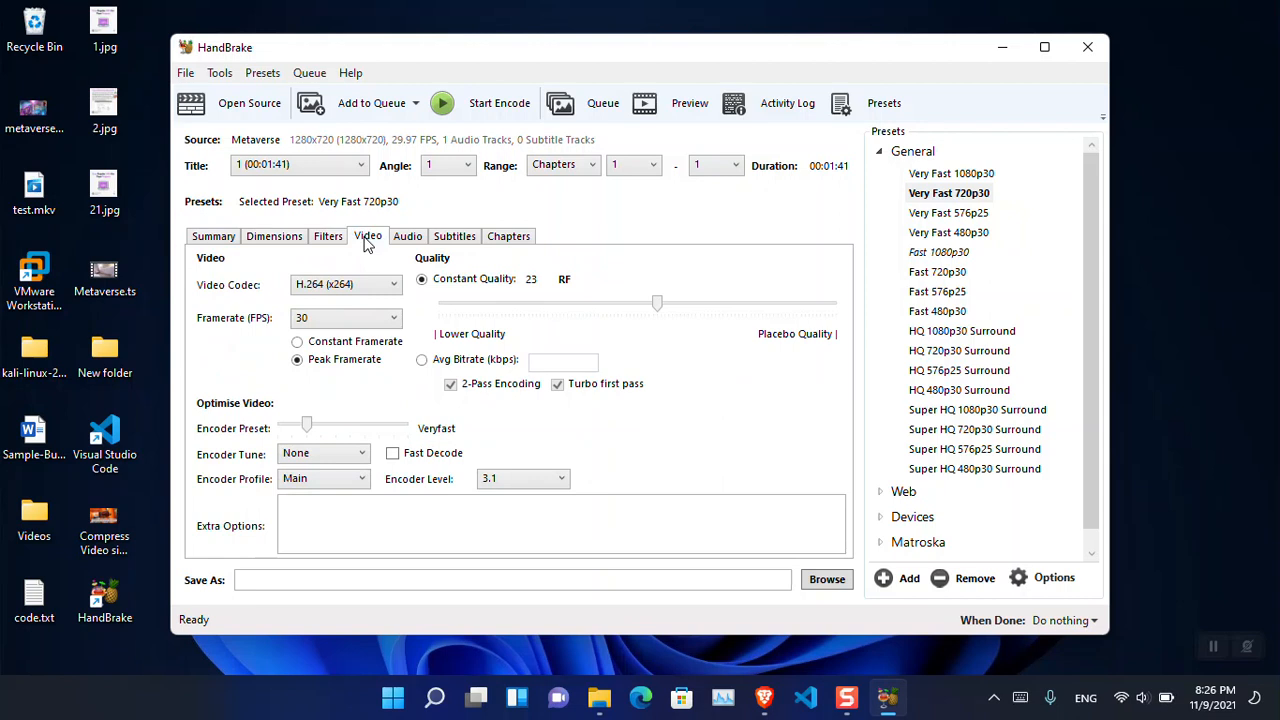
{"action": "left_click_drag", "start_coordinate": [658, 305], "coordinate": [629, 306]}
{"action": "left_click", "coordinate": [417, 246]}
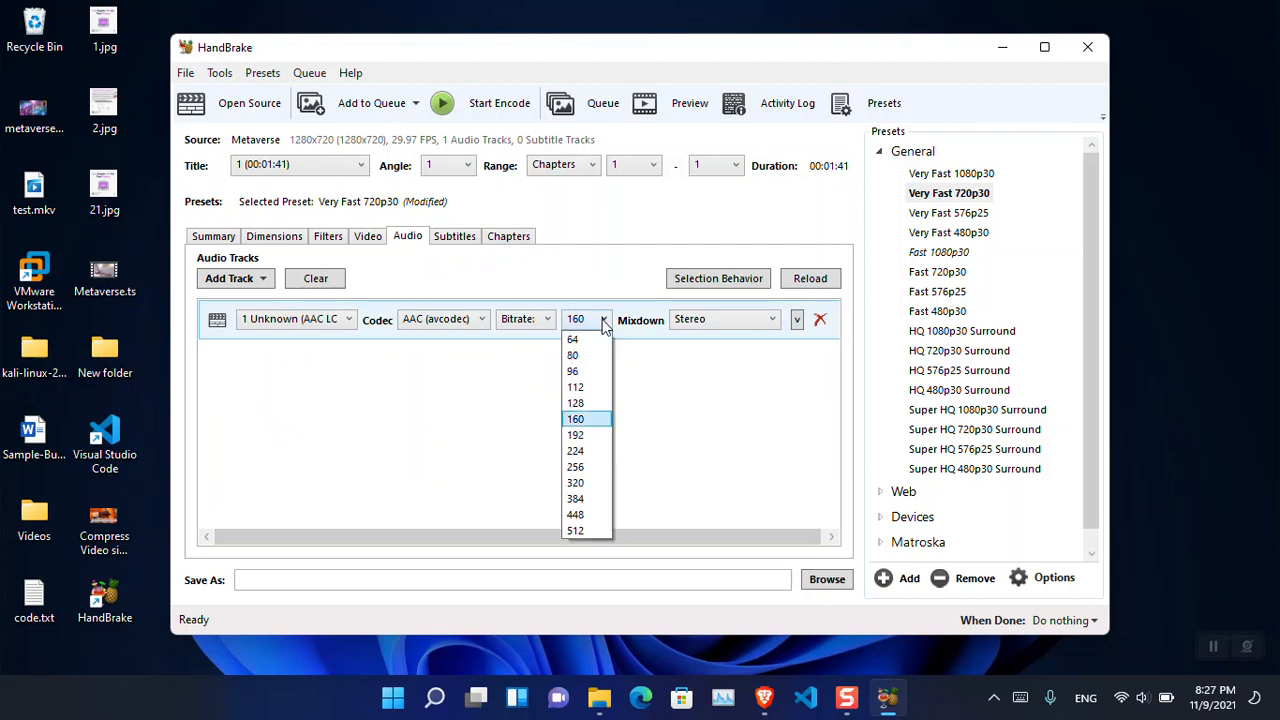
{"action": "left_click", "coordinate": [603, 409]}
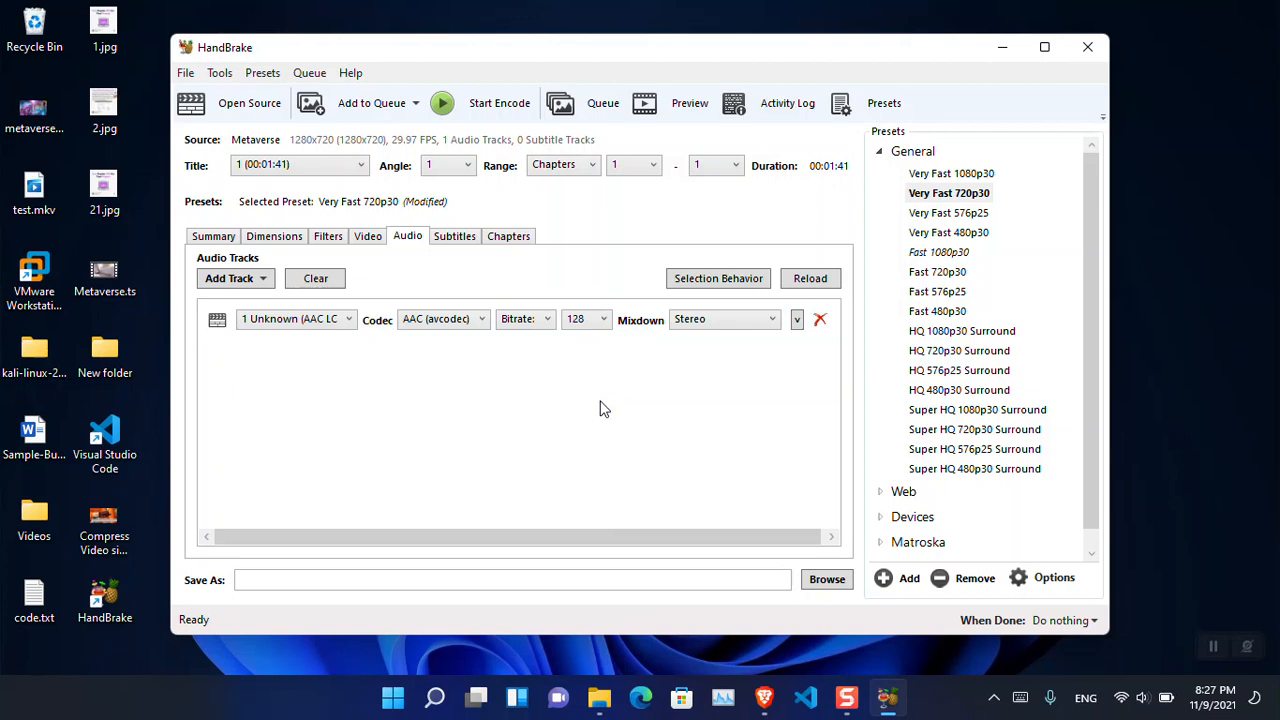
- Set the output destination to an MP4 file named test2 on the desktop
{"action": "left_click", "coordinate": [822, 580]}
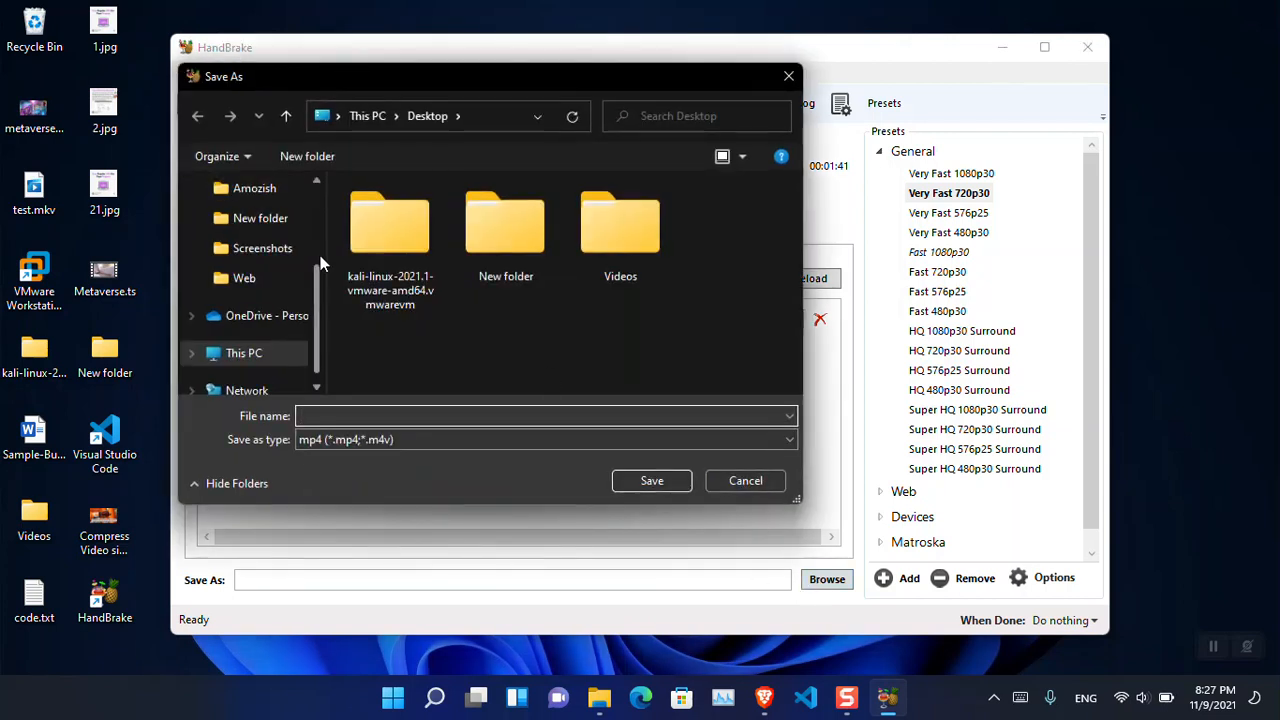
{"action": "scroll", "coordinate": [317, 261], "scroll_direction": "up", "scroll_amount": 3}
{"action": "left_click", "coordinate": [229, 226]}
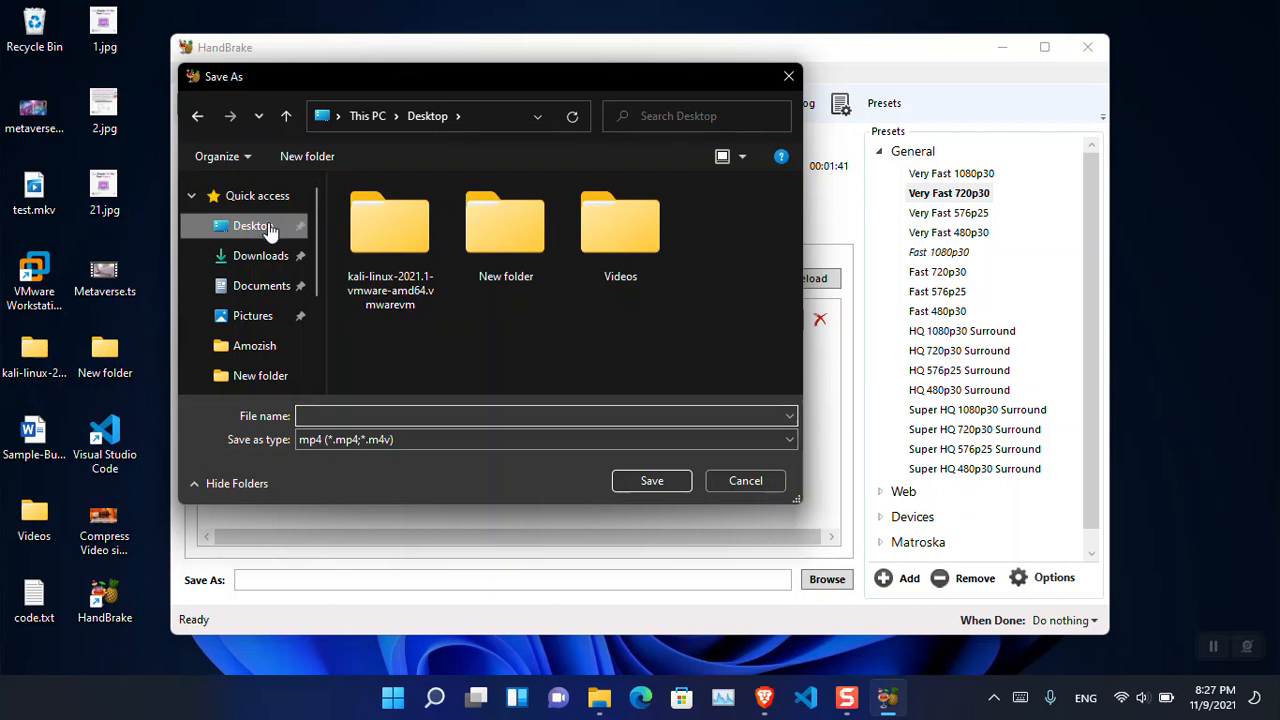
{"action": "left_click", "coordinate": [364, 416]}
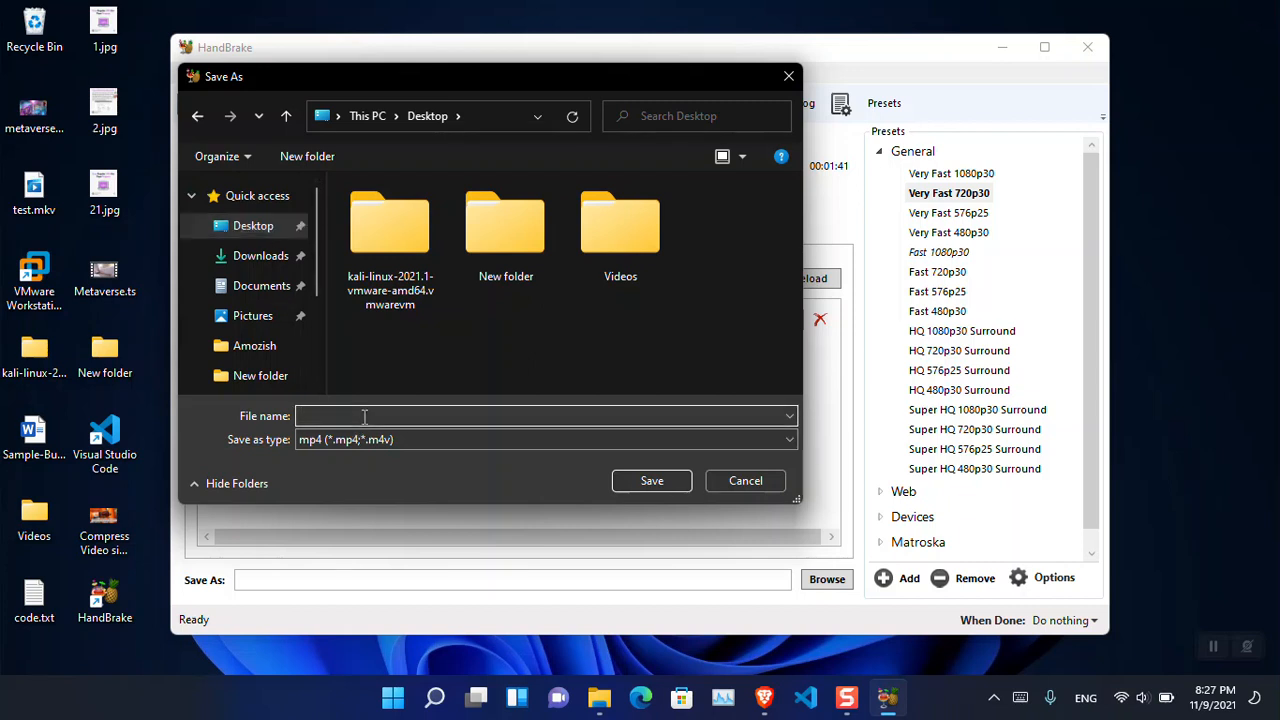
{"action": "type", "text": "test2"}
{"action": "key", "text": "Return"}
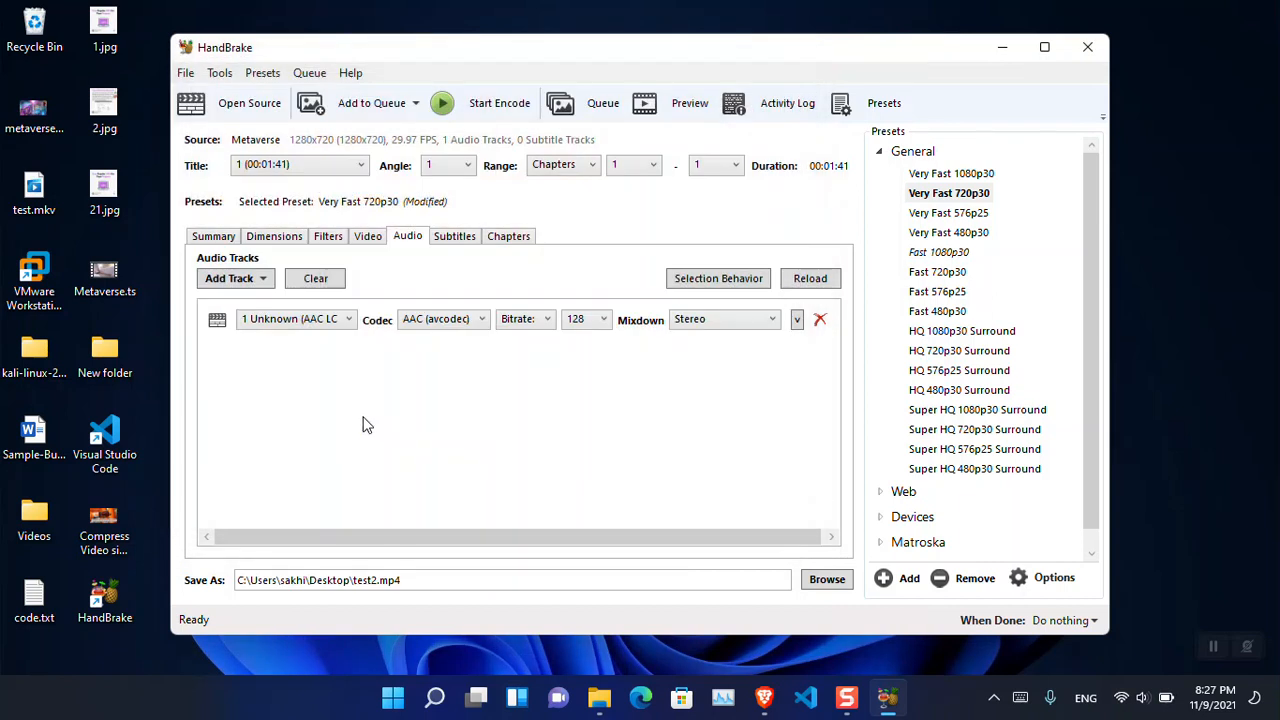
- Review the summary, keeping MP4 as the output format, and start the encode of the Metaverse video
{"action": "left_click", "coordinate": [215, 237]}
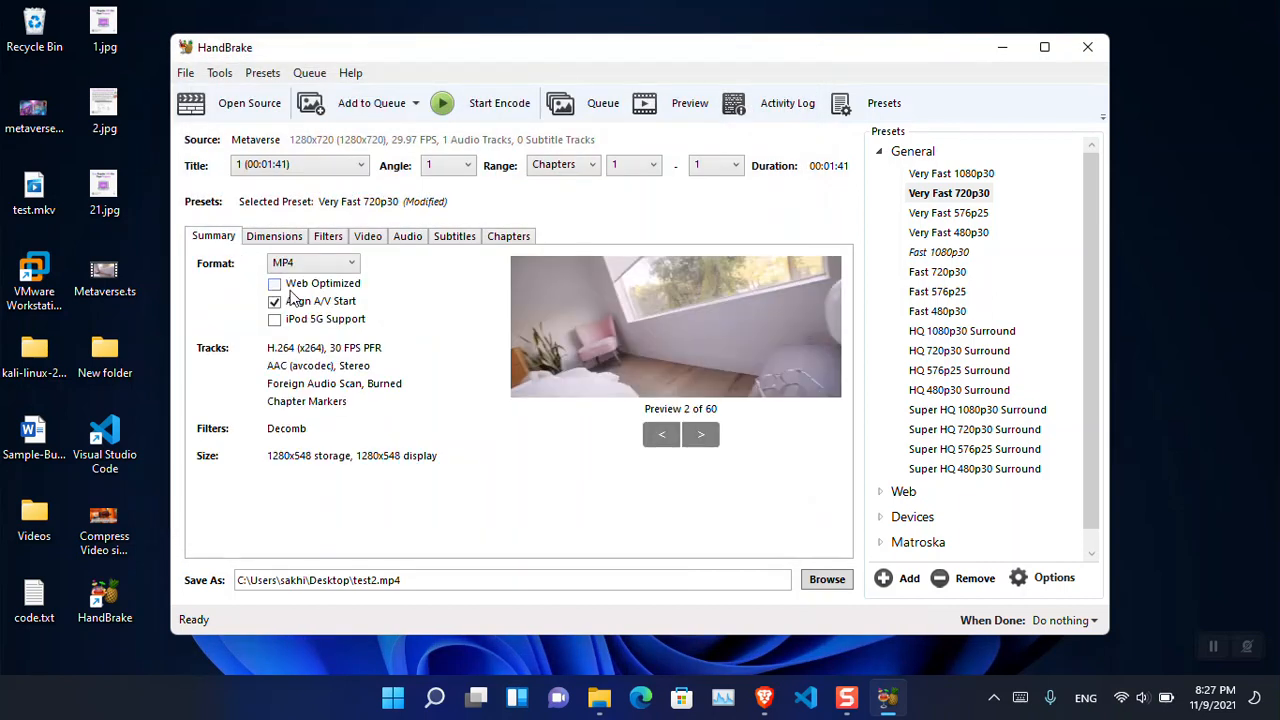
{"action": "left_click", "coordinate": [340, 266]}
{"action": "left_click", "coordinate": [461, 307]}
{"action": "left_click", "coordinate": [478, 105]}
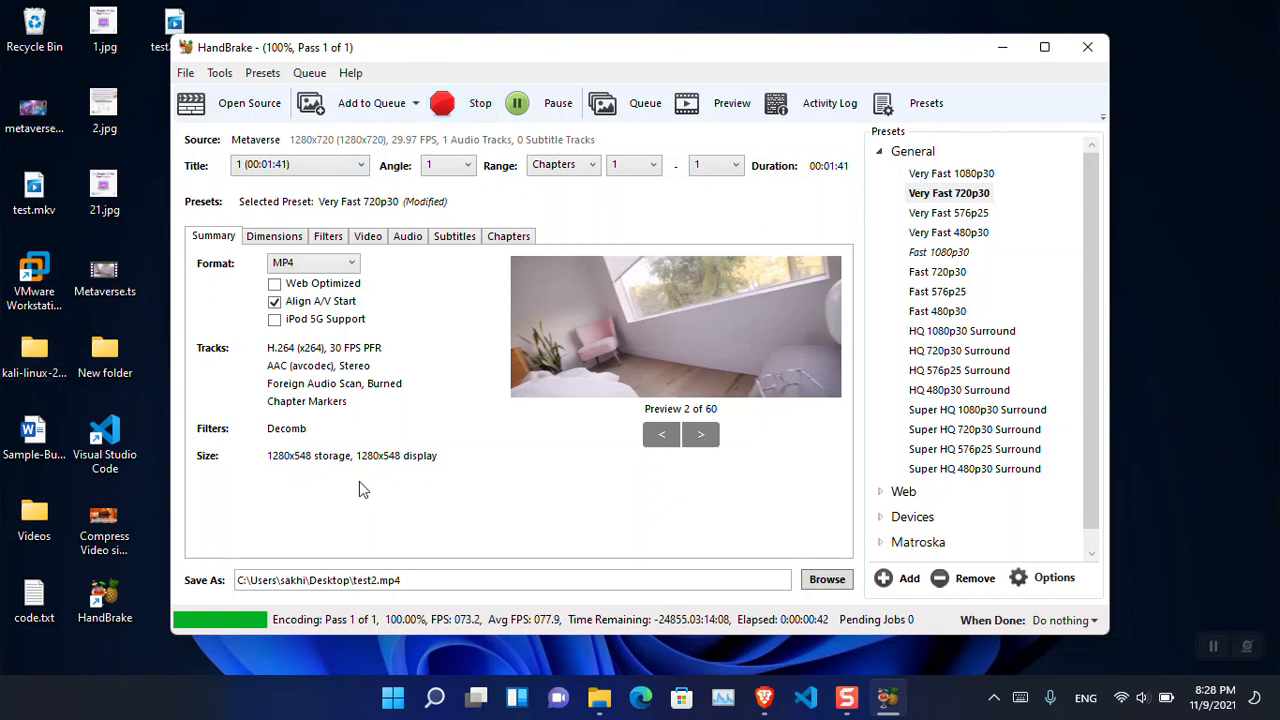
- Minimize HandBrake and check the file size of test2.mp4 on the desktop in its properties
{"action": "left_click", "coordinate": [1010, 47]}
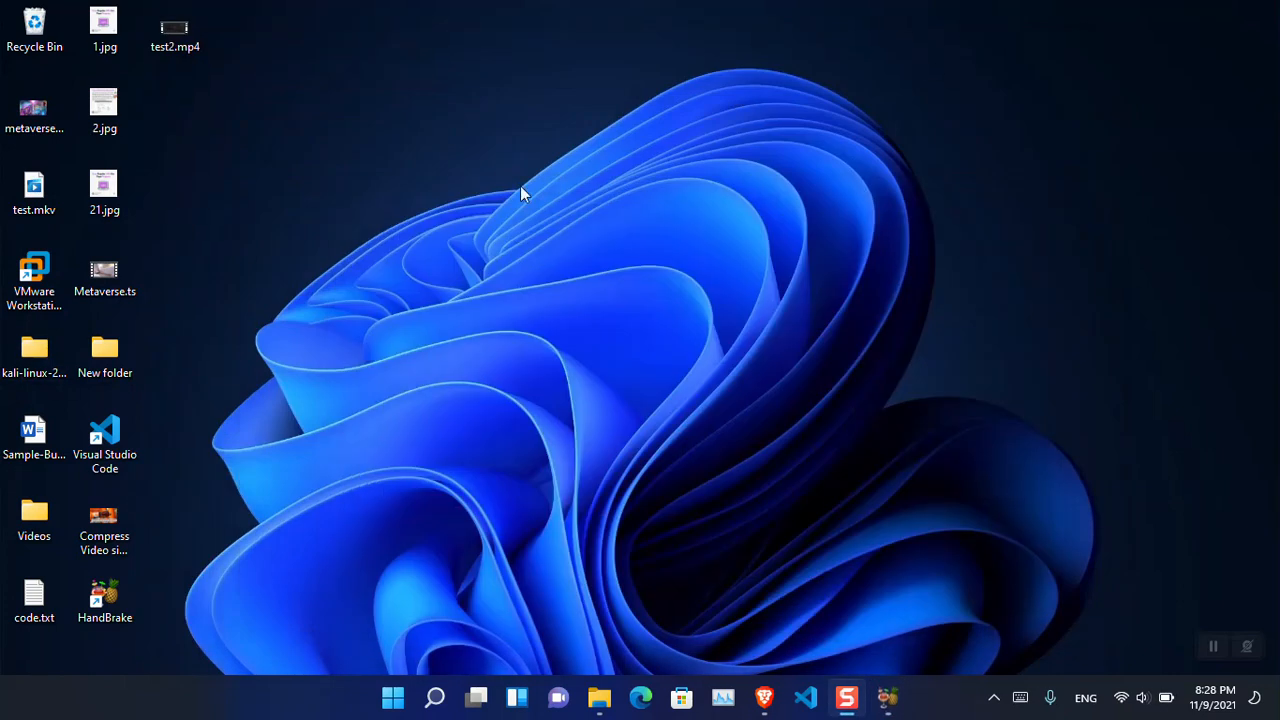
{"action": "right_click", "coordinate": [176, 44]}
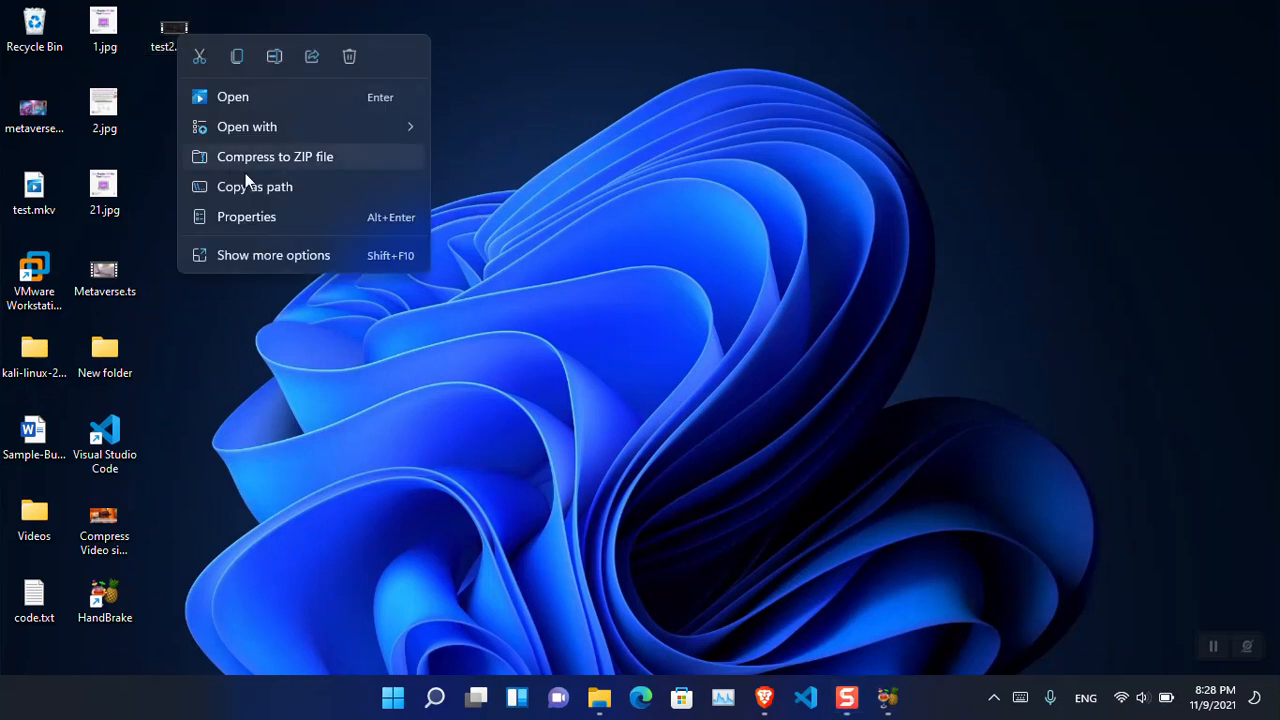
{"action": "left_click", "coordinate": [270, 218]}
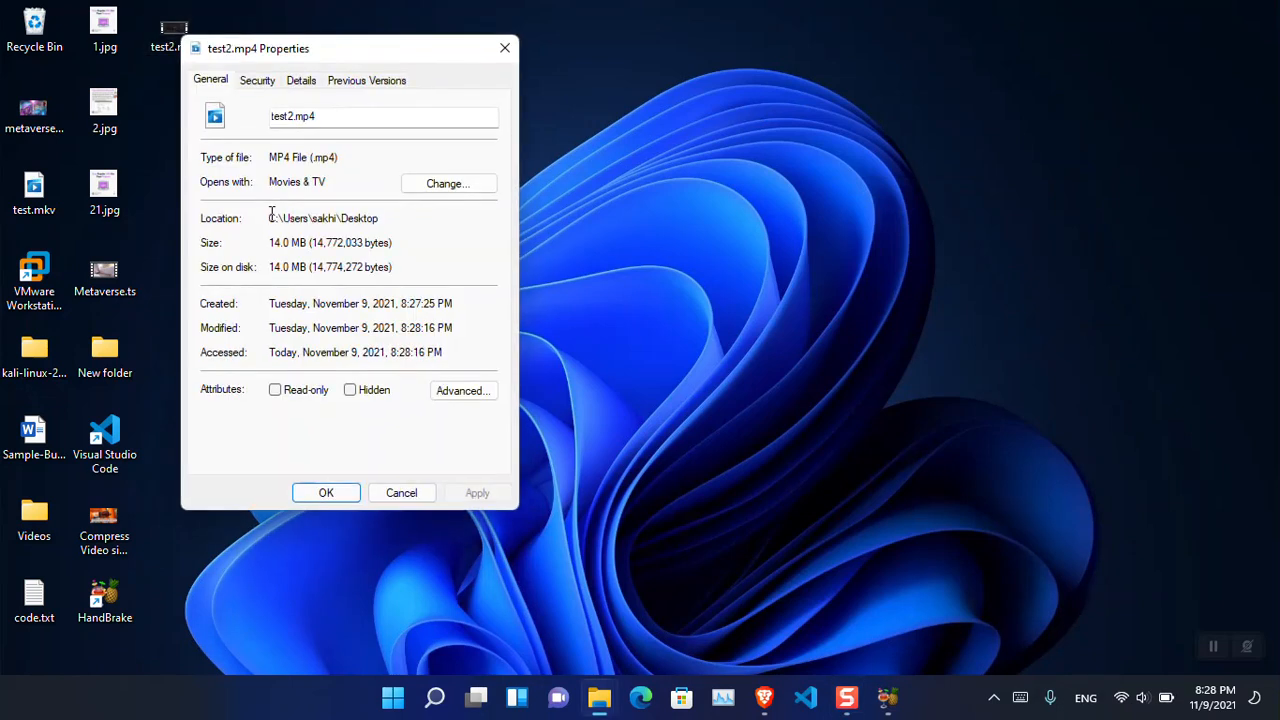
{"action": "left_click_drag", "start_coordinate": [309, 243], "coordinate": [284, 244]}
{"action": "left_click", "coordinate": [505, 48]}
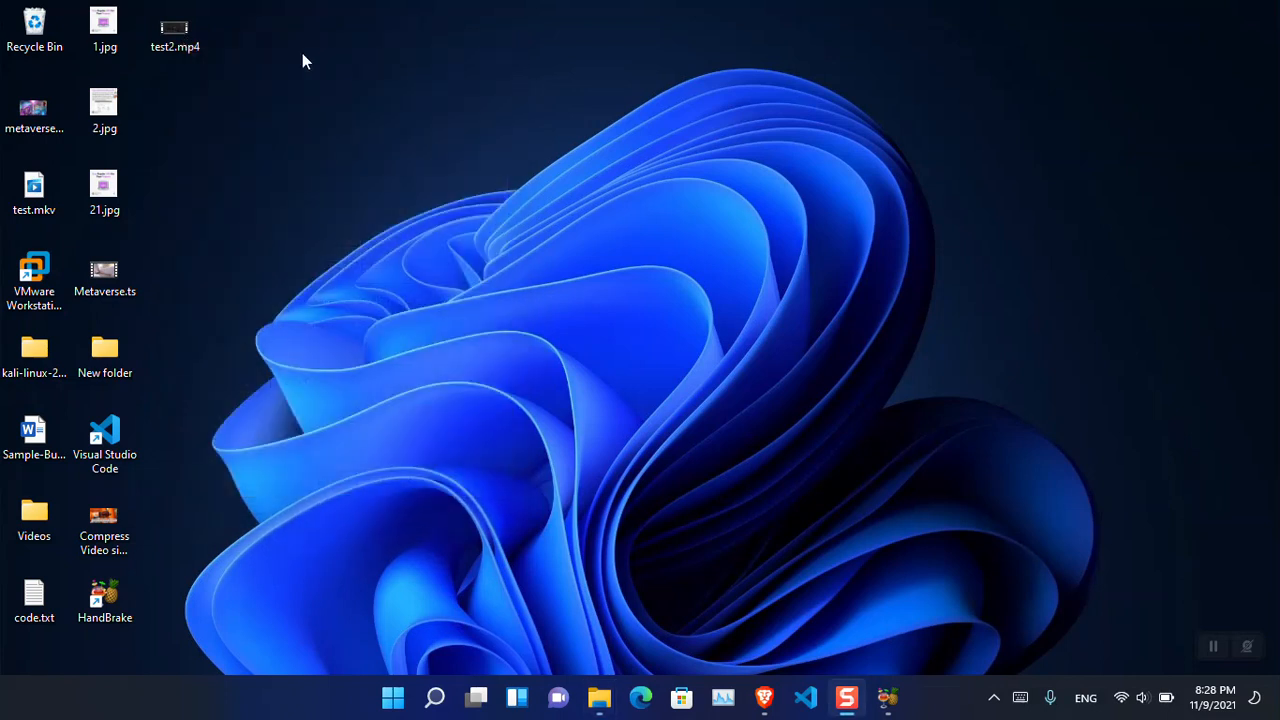
- Play test2.mp4 full screen, skip ahead through the video, and close the player
{"action": "double_click", "coordinate": [172, 38]}
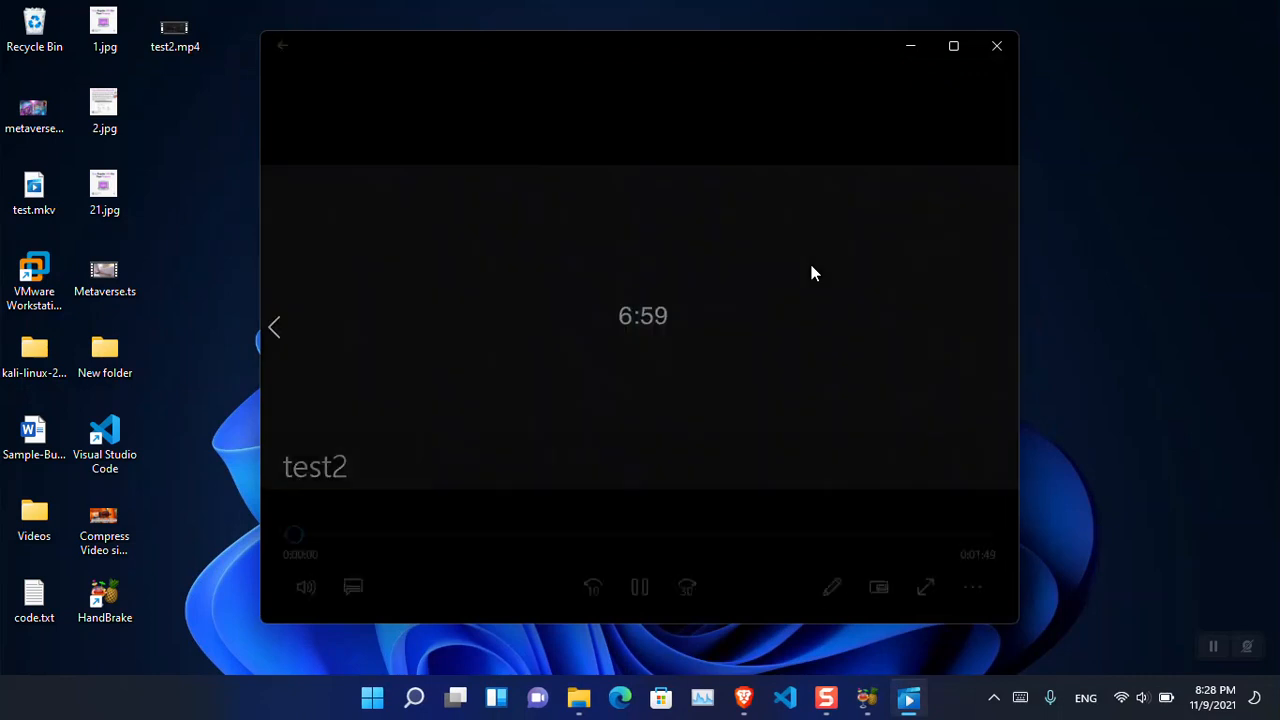
{"action": "double_click", "coordinate": [682, 350]}
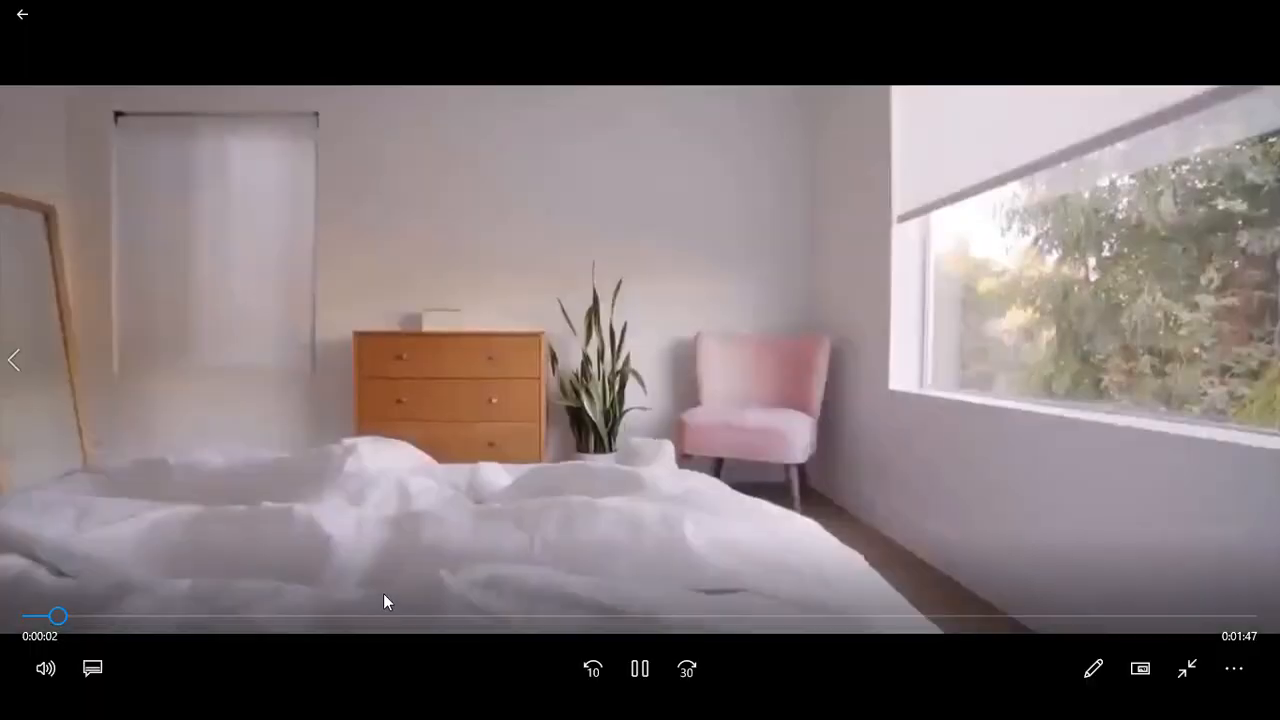
{"action": "left_click", "coordinate": [397, 614]}
{"action": "left_click", "coordinate": [468, 614]}
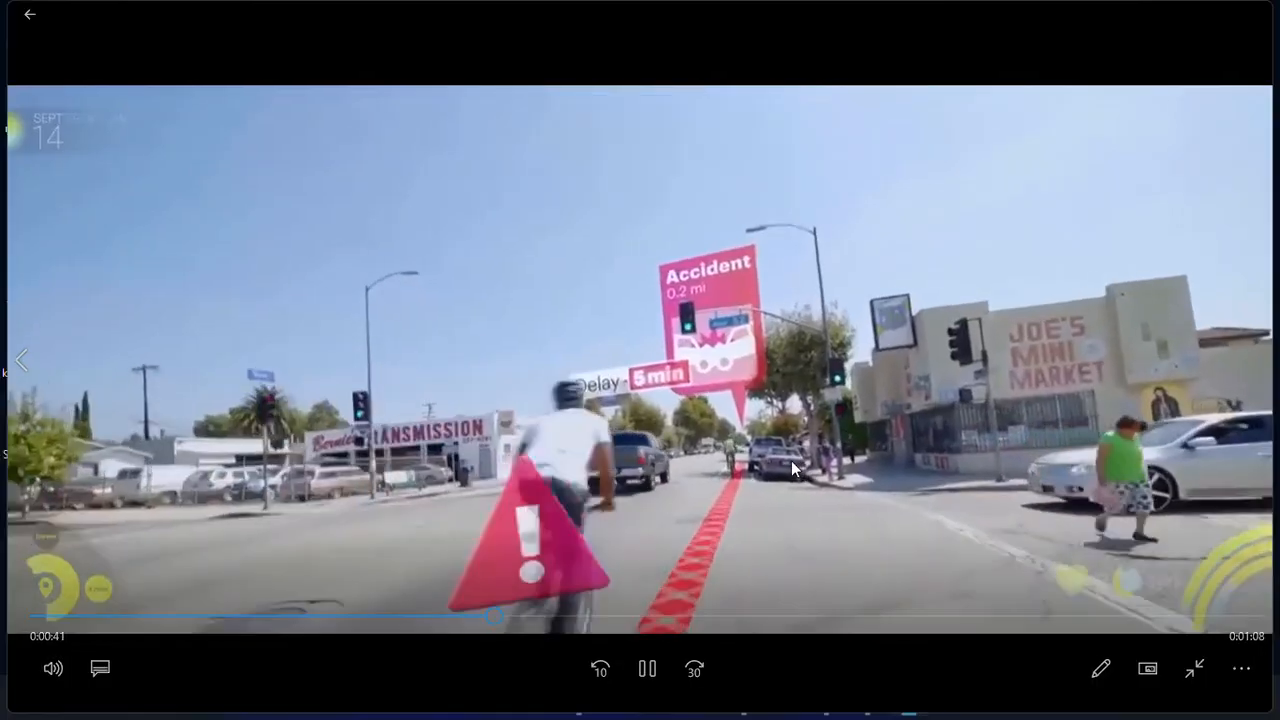
{"action": "double_click", "coordinate": [791, 460]}
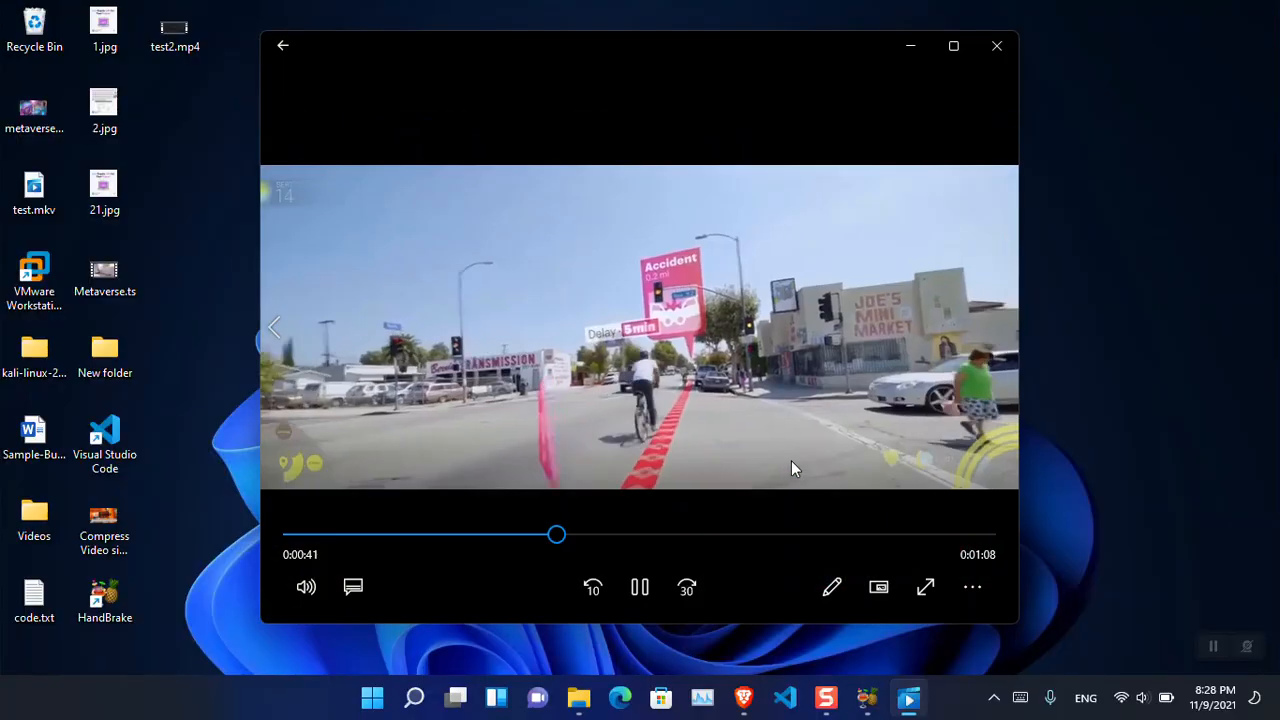
{"action": "left_click", "coordinate": [1006, 52]}
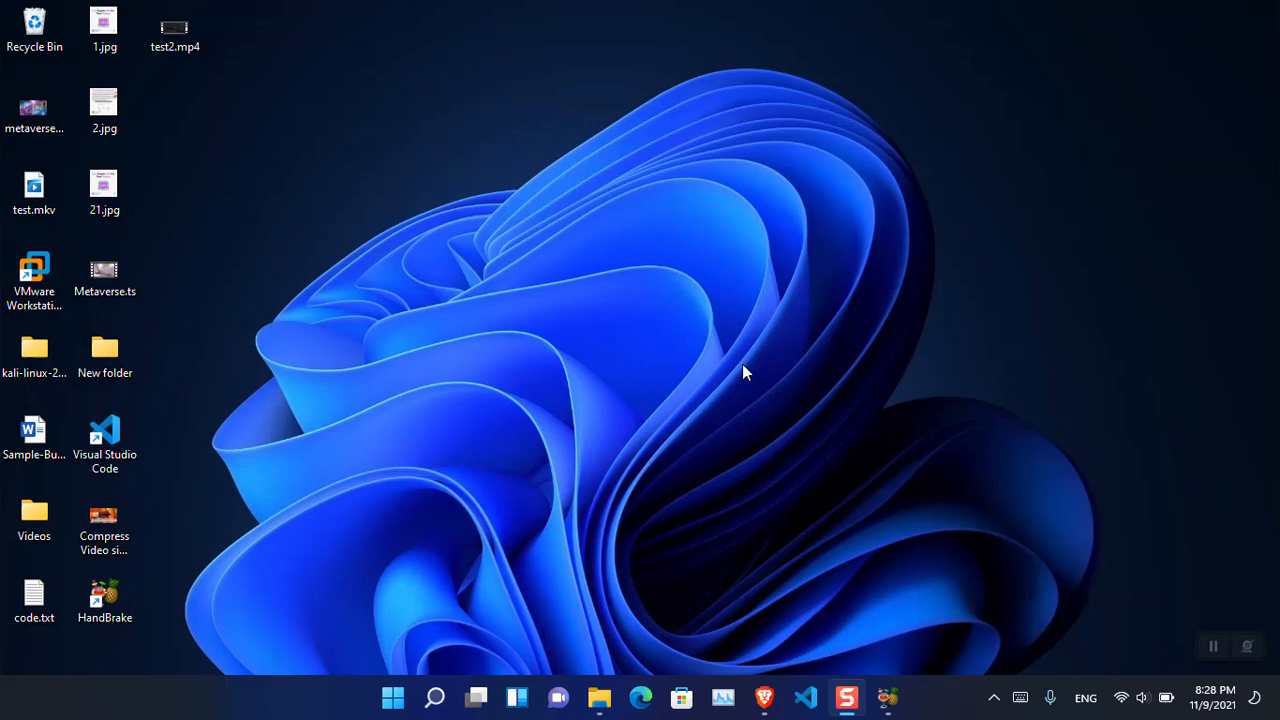
- Switch to the Brave browser, load media.io in a new tab, and block its notification request
{"action": "left_click", "coordinate": [764, 697]}
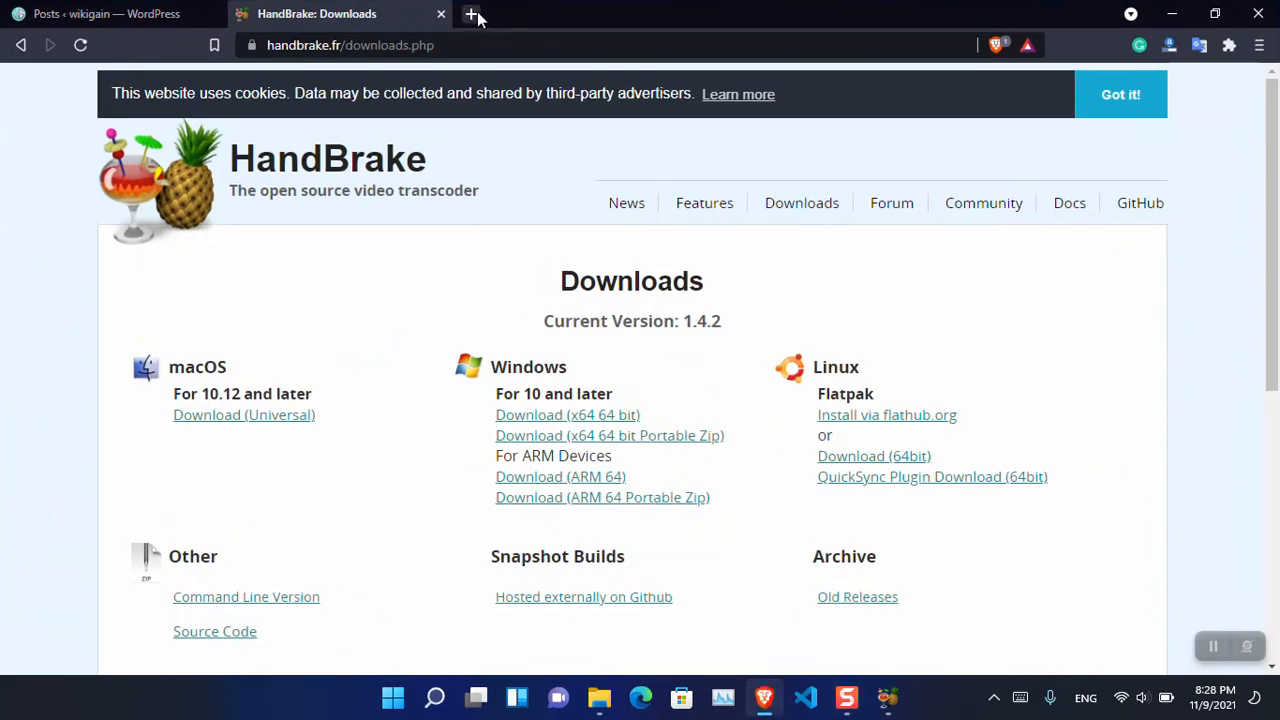
{"action": "left_click", "coordinate": [471, 14]}
{"action": "type", "text": "media.io"}
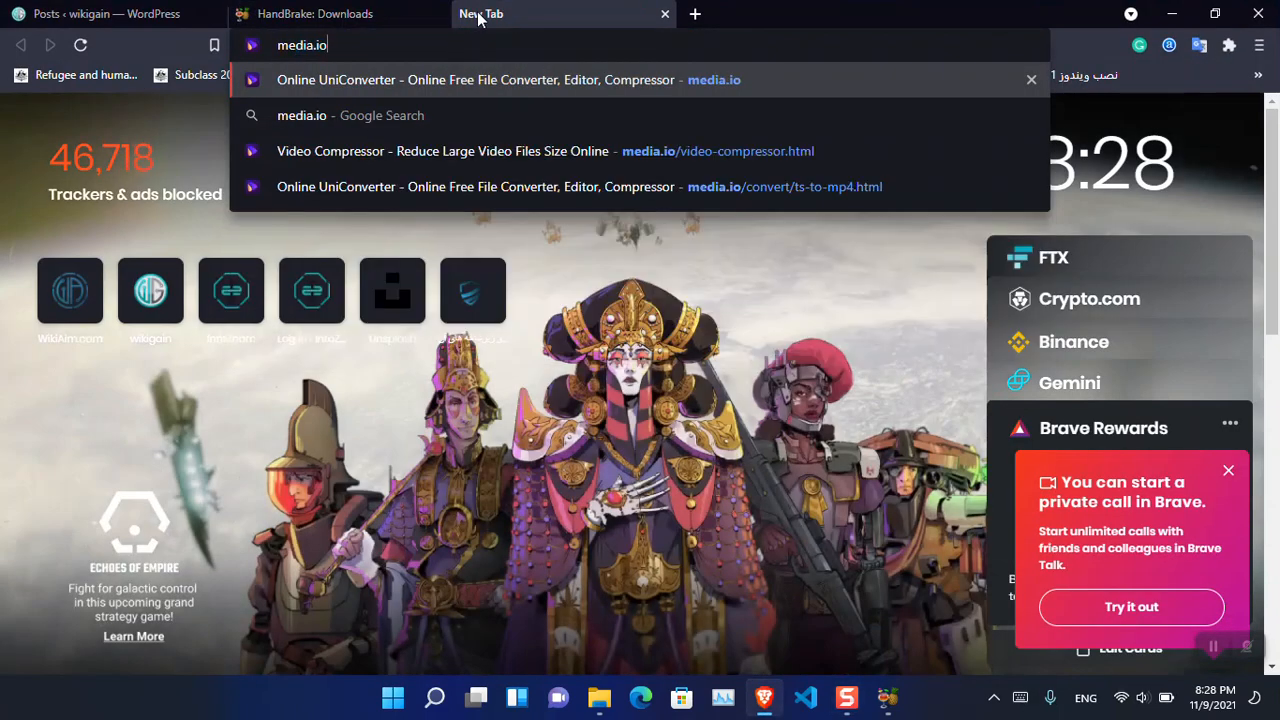
{"action": "key", "text": "Return"}
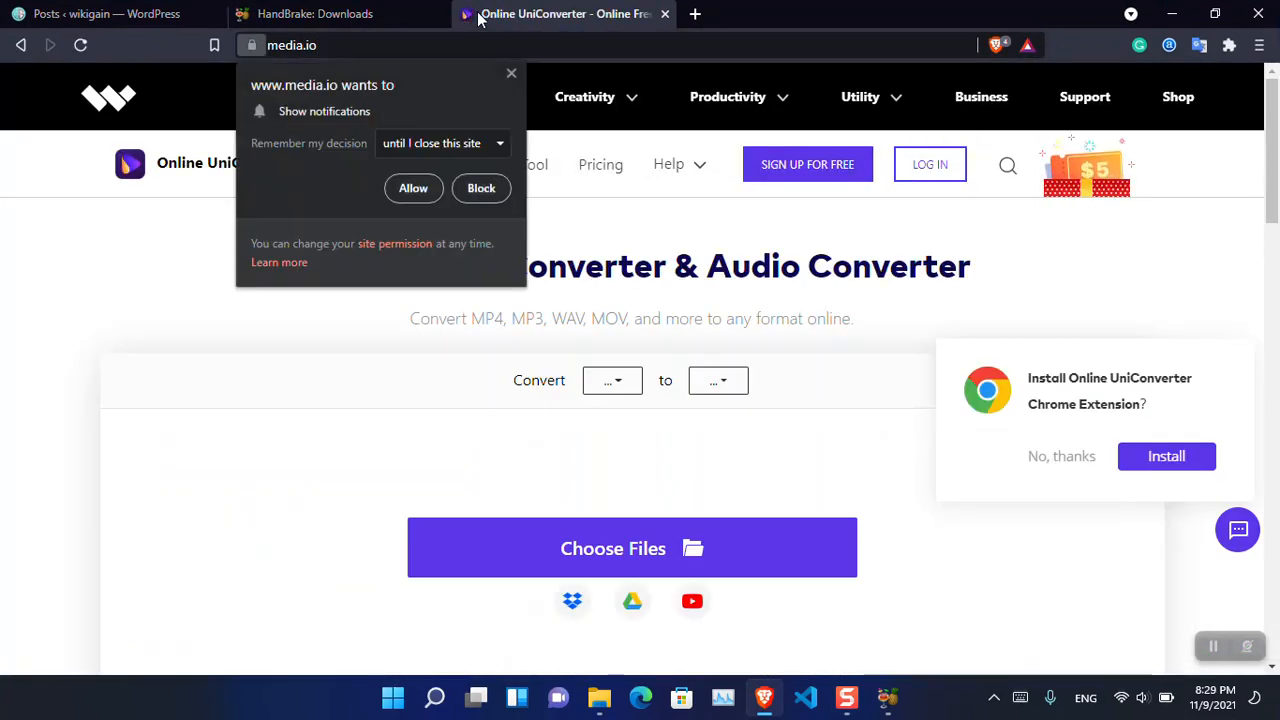
{"action": "left_click", "coordinate": [473, 190]}
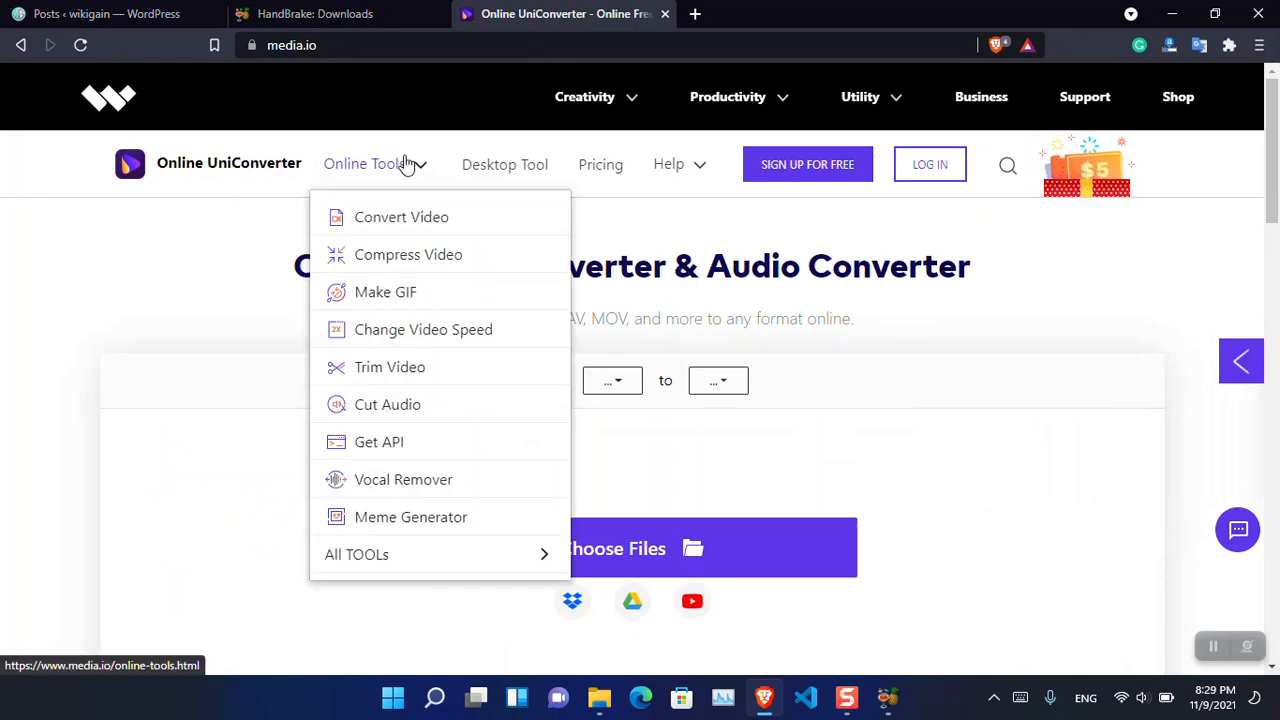
- Open the site's Compress Video tool and check its upload size limit
{"action": "mouse_move", "coordinate": [434, 226]}
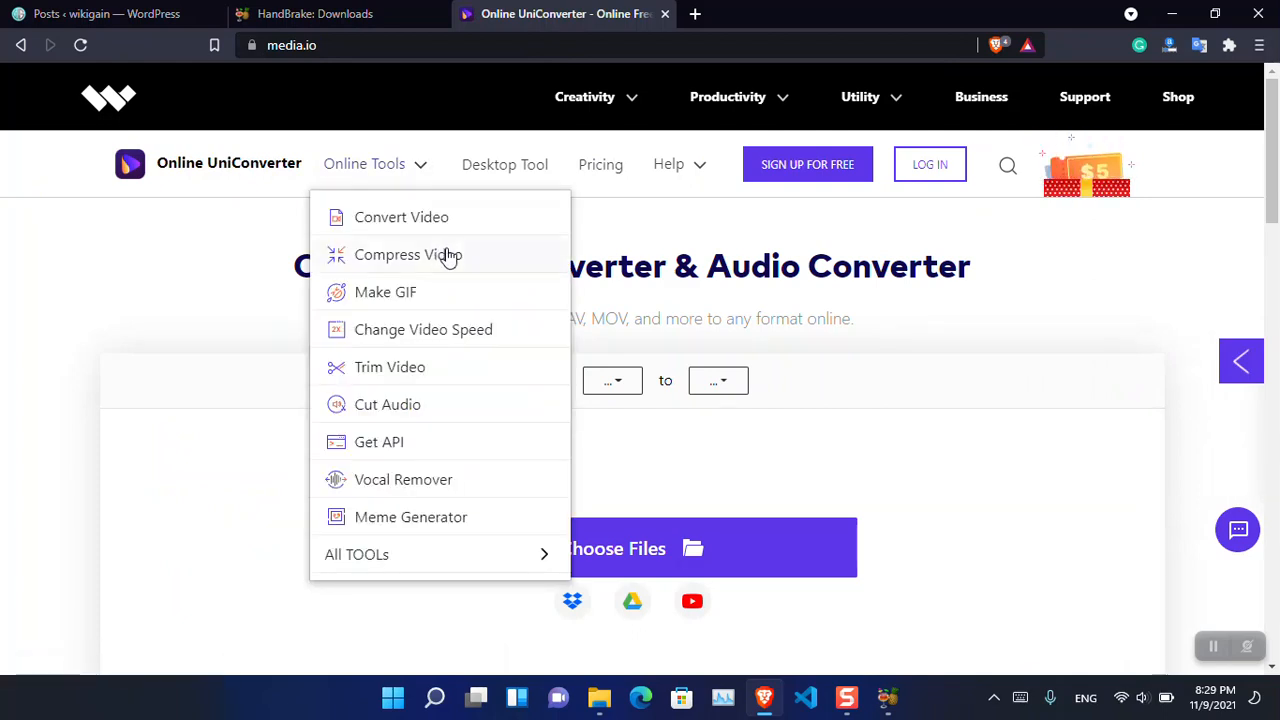
{"action": "left_click", "coordinate": [449, 253]}
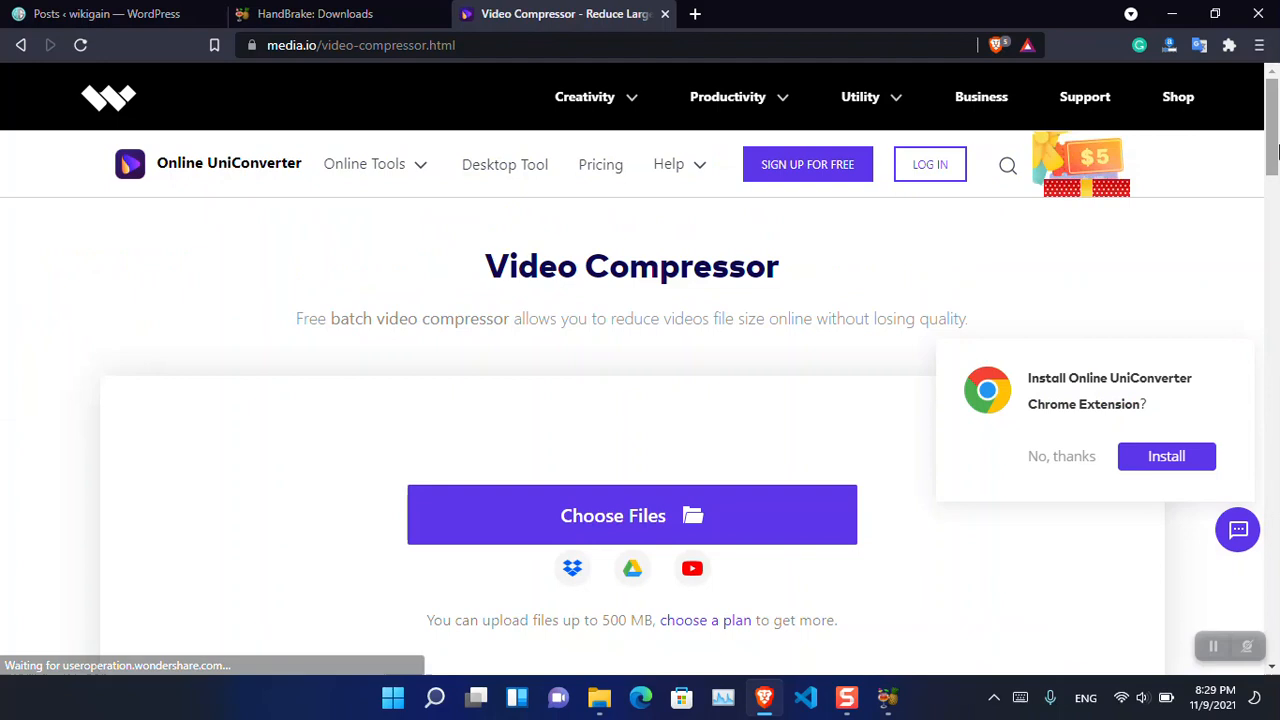
{"action": "scroll", "coordinate": [1273, 222], "scroll_direction": "down", "scroll_amount": 4}
{"action": "scroll", "coordinate": [1273, 222], "scroll_direction": "up", "scroll_amount": 1}
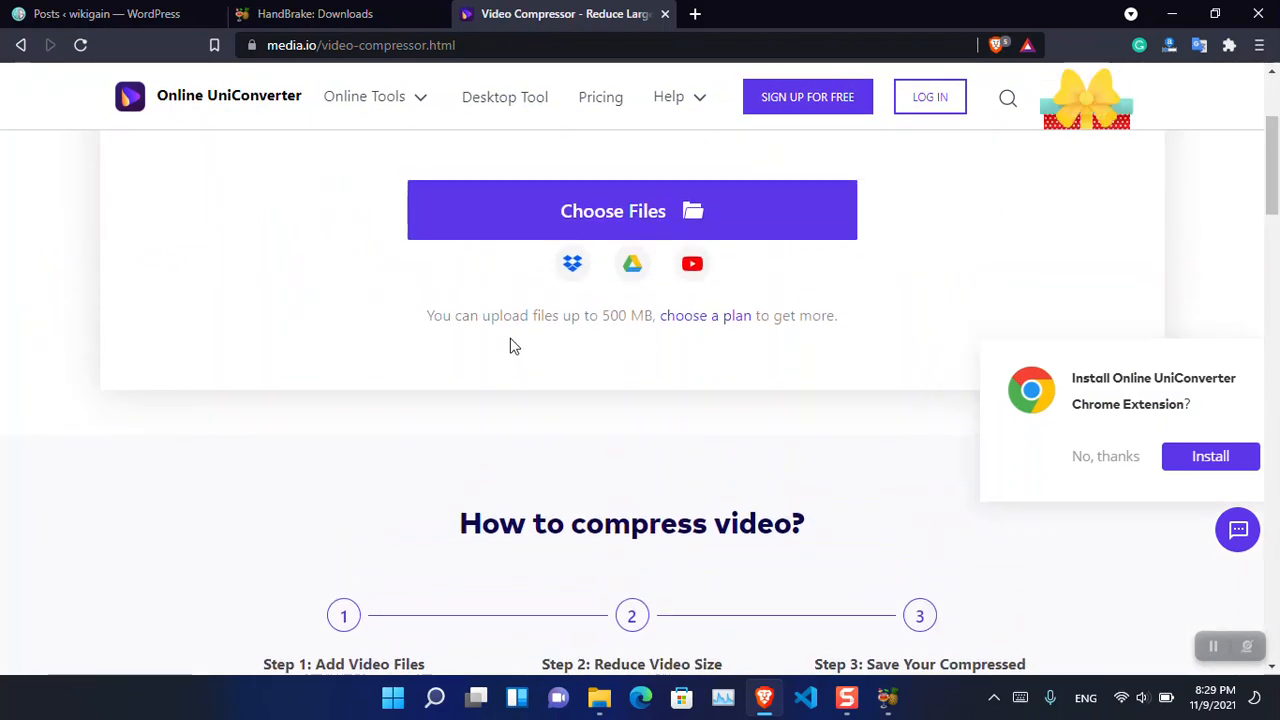
{"action": "left_click_drag", "start_coordinate": [601, 318], "coordinate": [630, 318]}
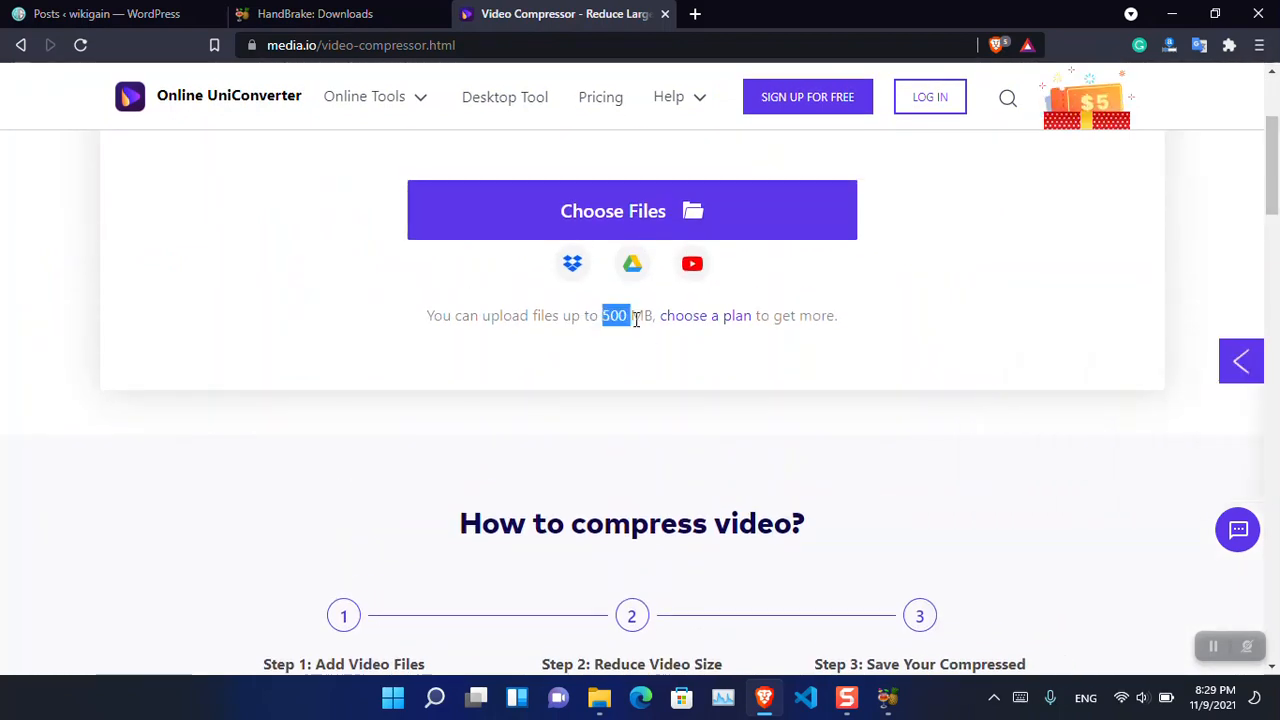
- Add Metaverse.ts from the desktop to the online Video Compressor and start compressing it as MP4 at source resolution
{"action": "left_click", "coordinate": [657, 210]}
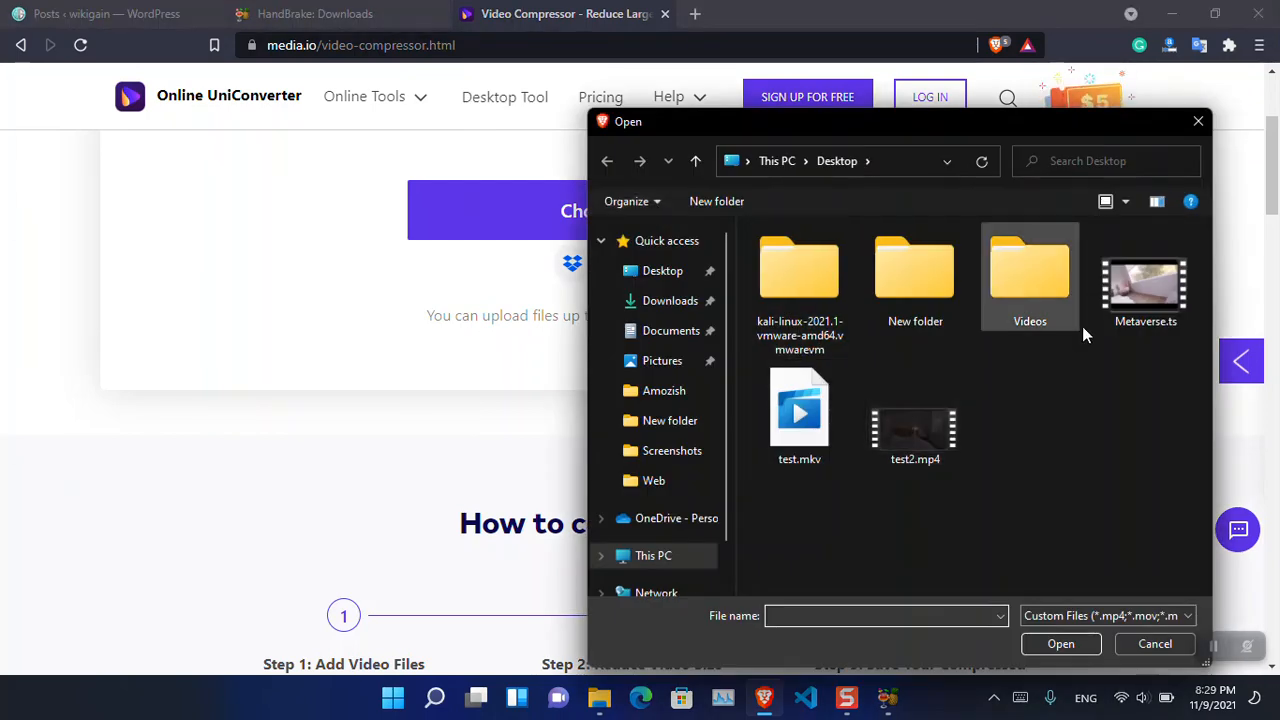
{"action": "left_click", "coordinate": [1135, 303]}
{"action": "double_click", "coordinate": [1135, 301]}
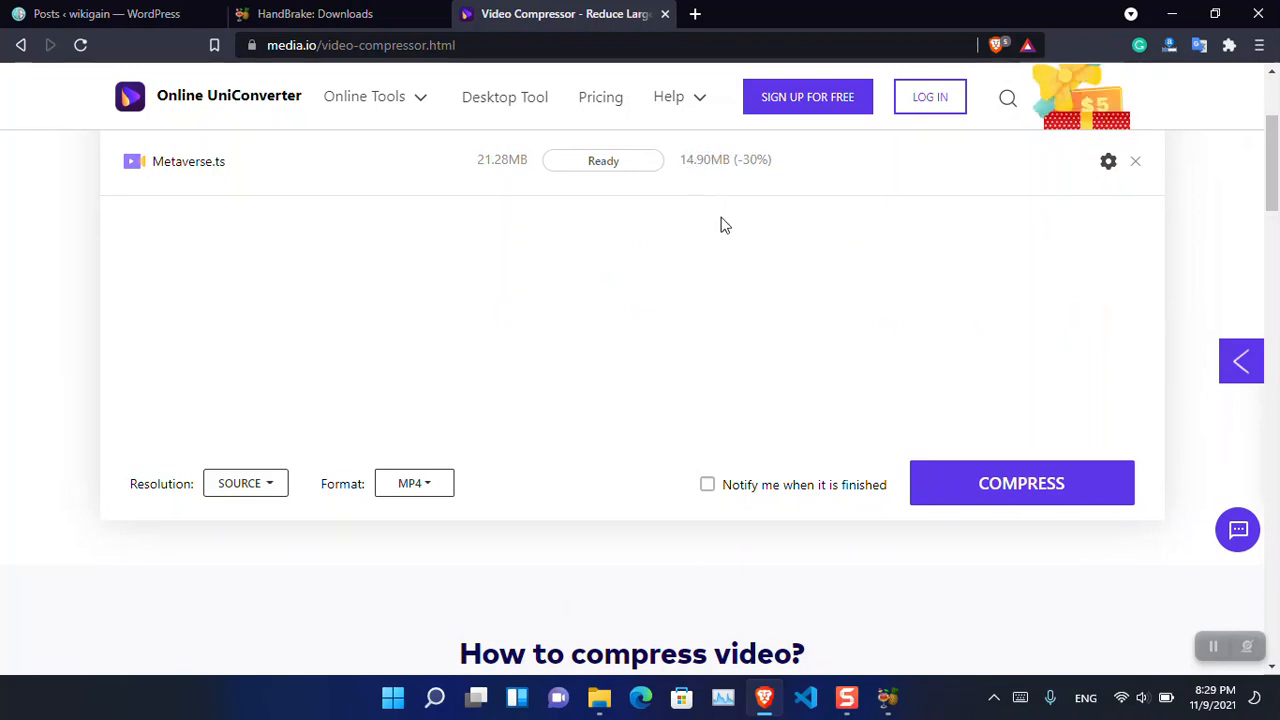
{"action": "left_click", "coordinate": [976, 481]}
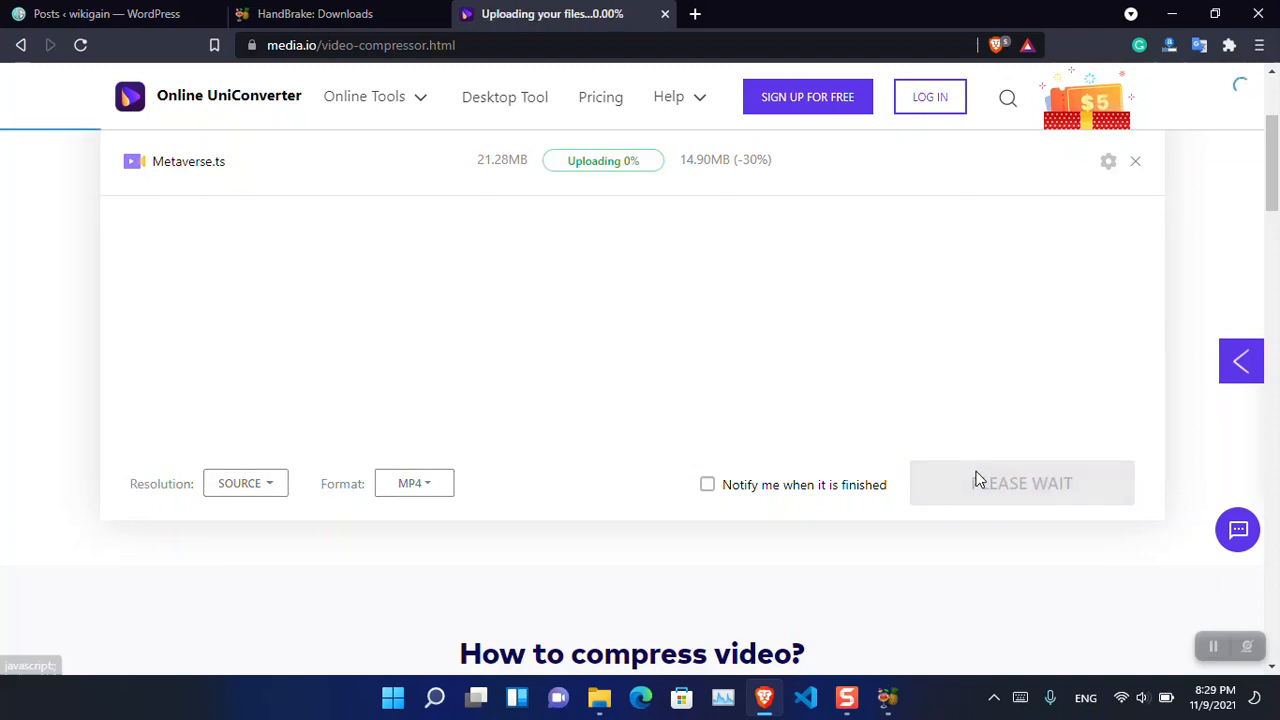
{"action": "left_click_drag", "start_coordinate": [1277, 198], "coordinate": [1279, 175]}
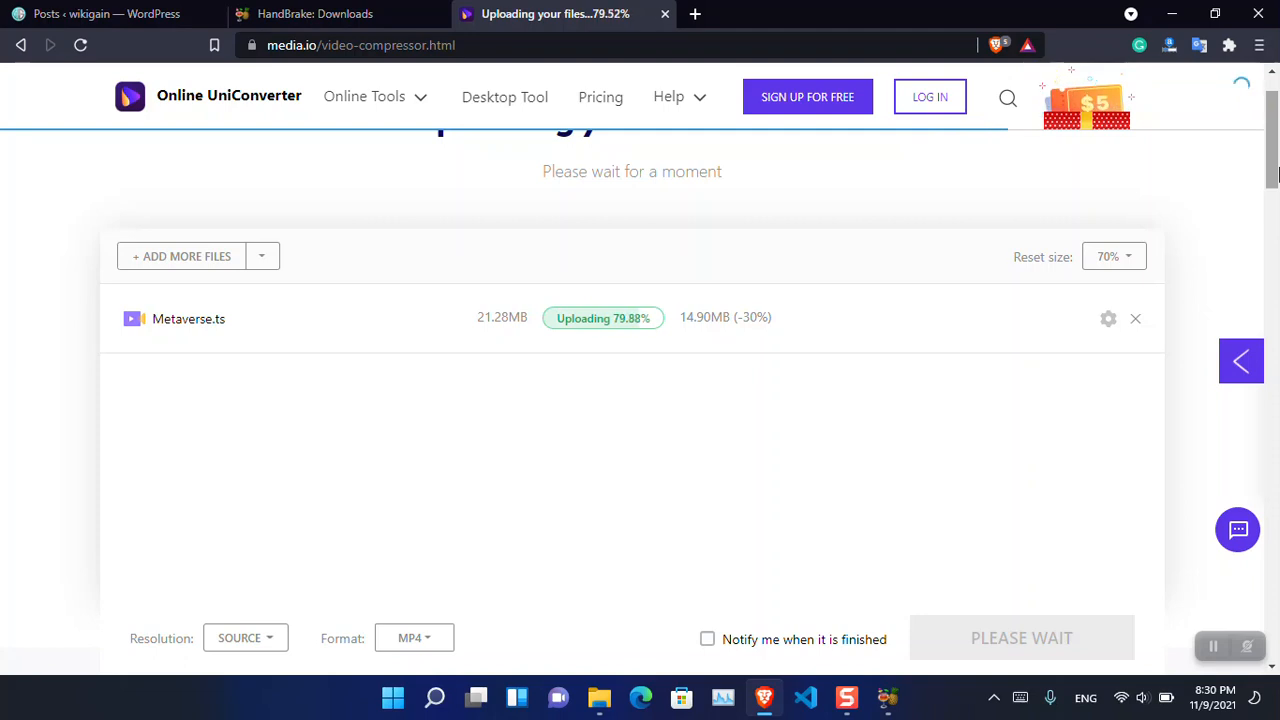
- Launch VLC media player and open its Convert / Save dialog
{"action": "key", "text": "super"}
{"action": "type", "text": "vlc"}
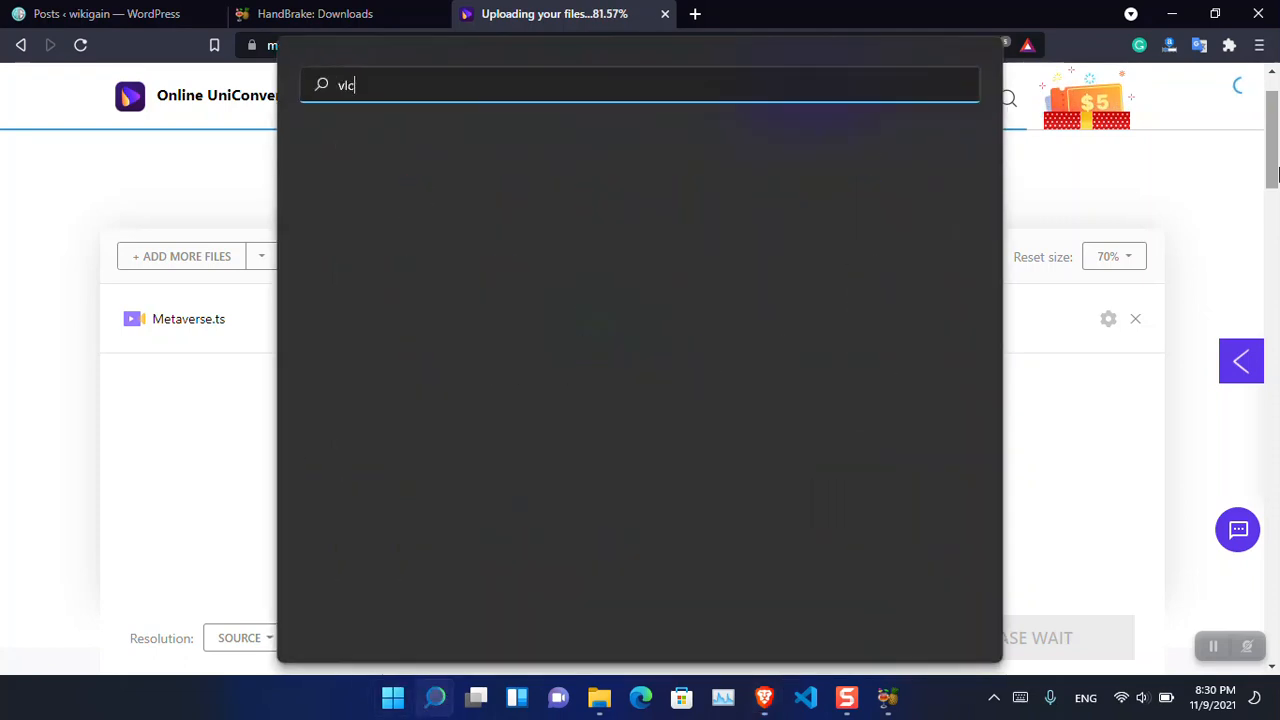
{"action": "key", "text": "Return"}
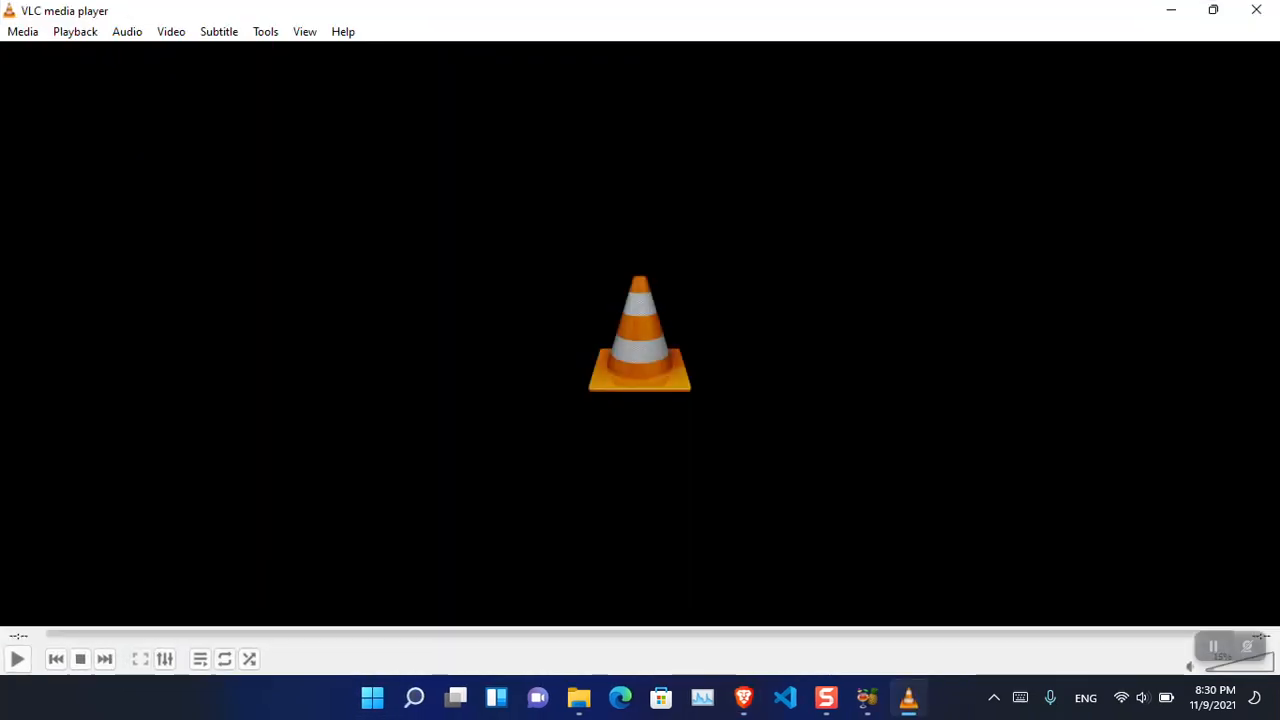
{"action": "left_click", "coordinate": [30, 38]}
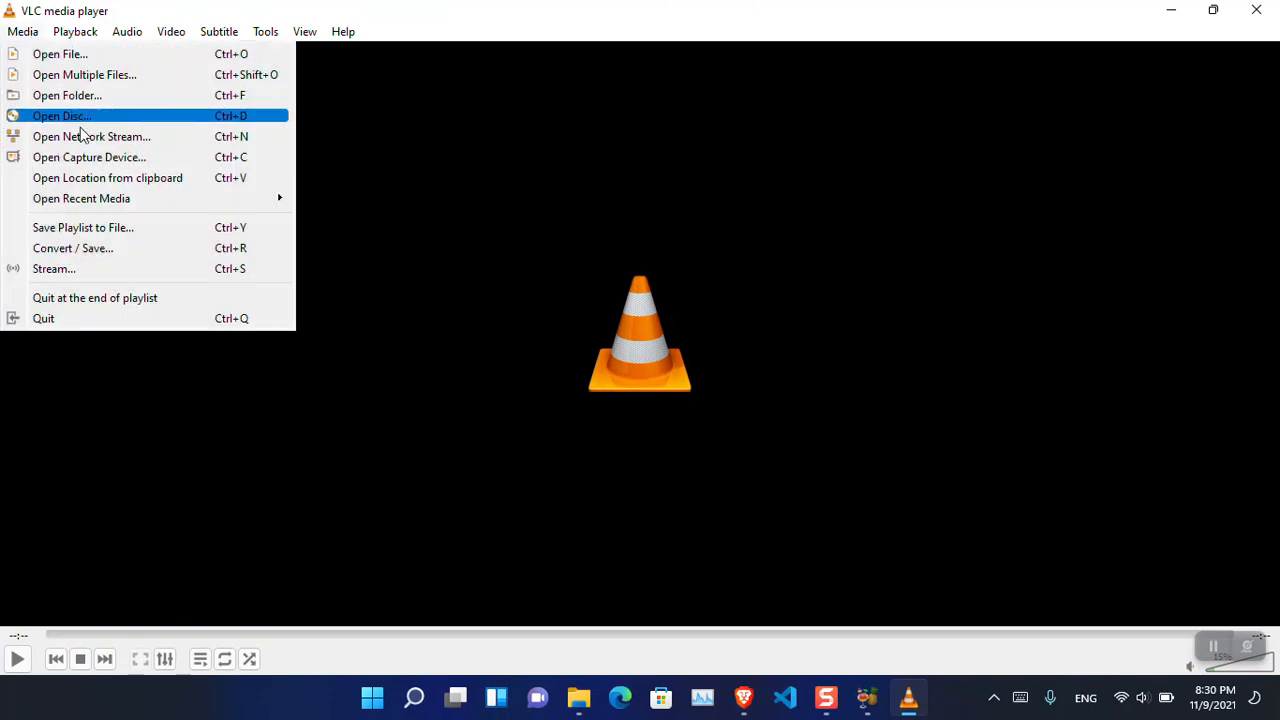
{"action": "left_click", "coordinate": [125, 245]}
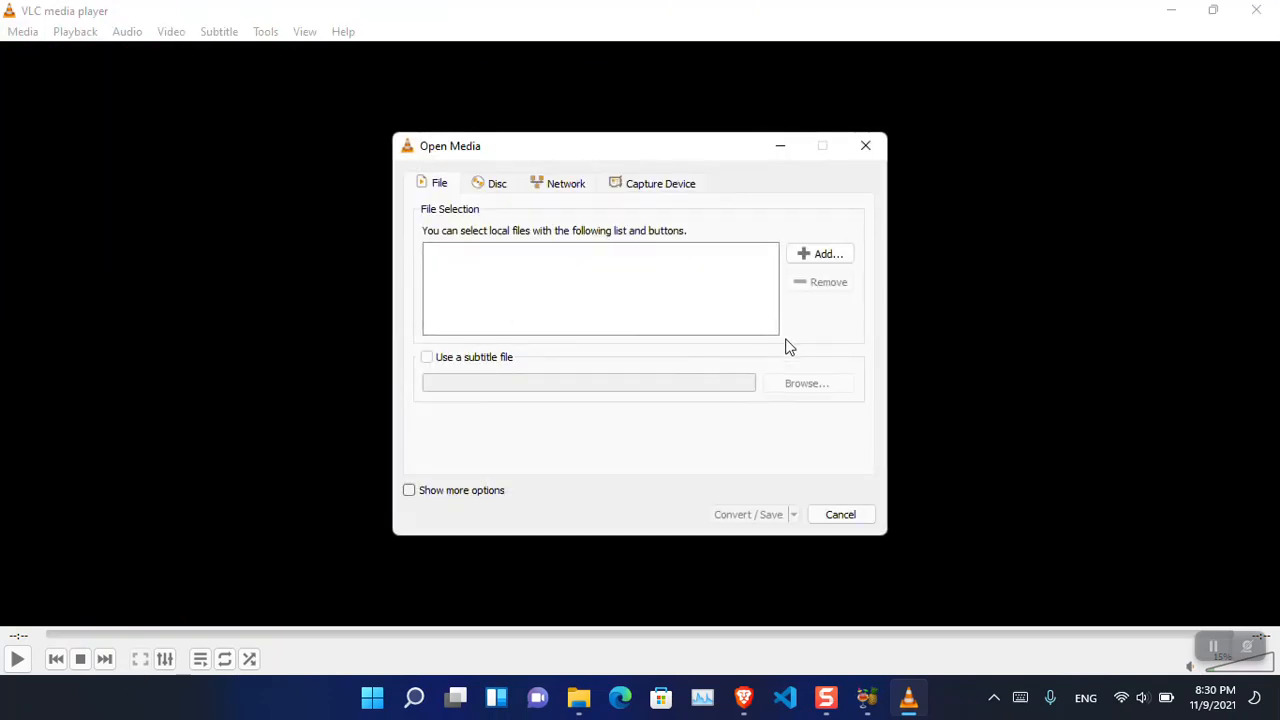
- Add Metaverse.ts from the desktop as the source file and proceed to its conversion settings
{"action": "left_click", "coordinate": [817, 254]}
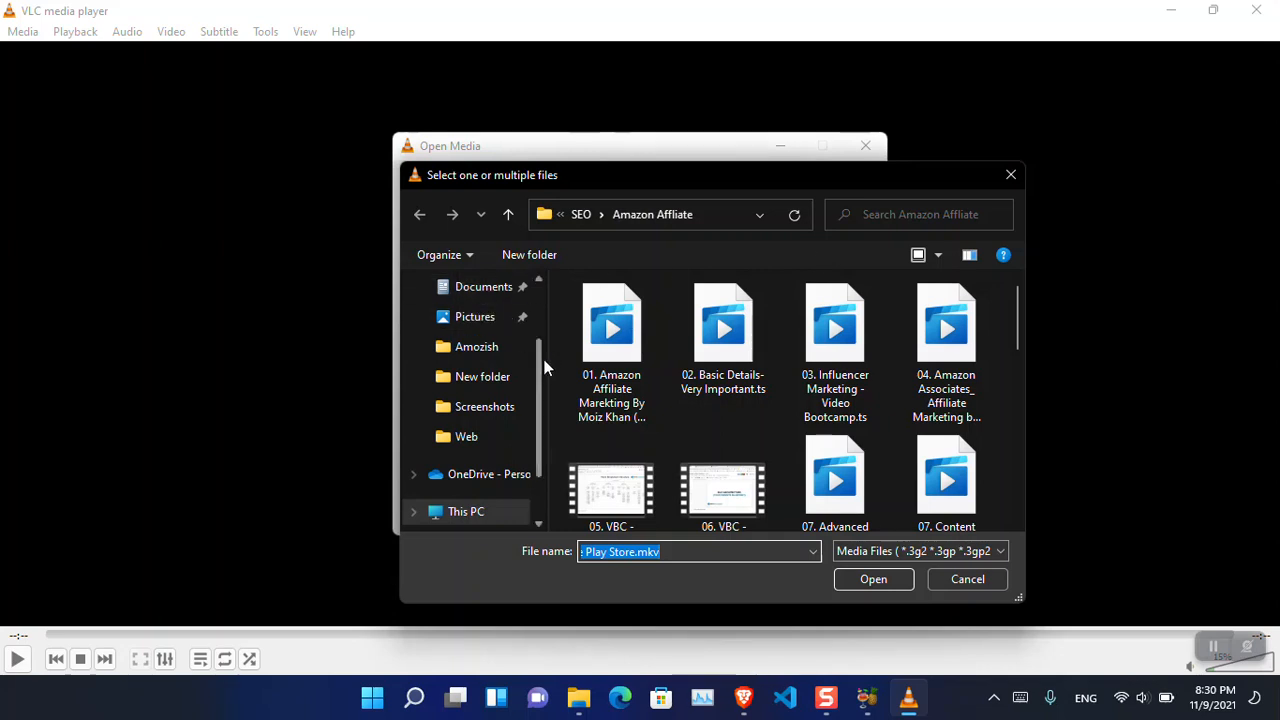
{"action": "scroll", "coordinate": [540, 358], "scroll_direction": "up", "scroll_amount": 2}
{"action": "left_click", "coordinate": [486, 323]}
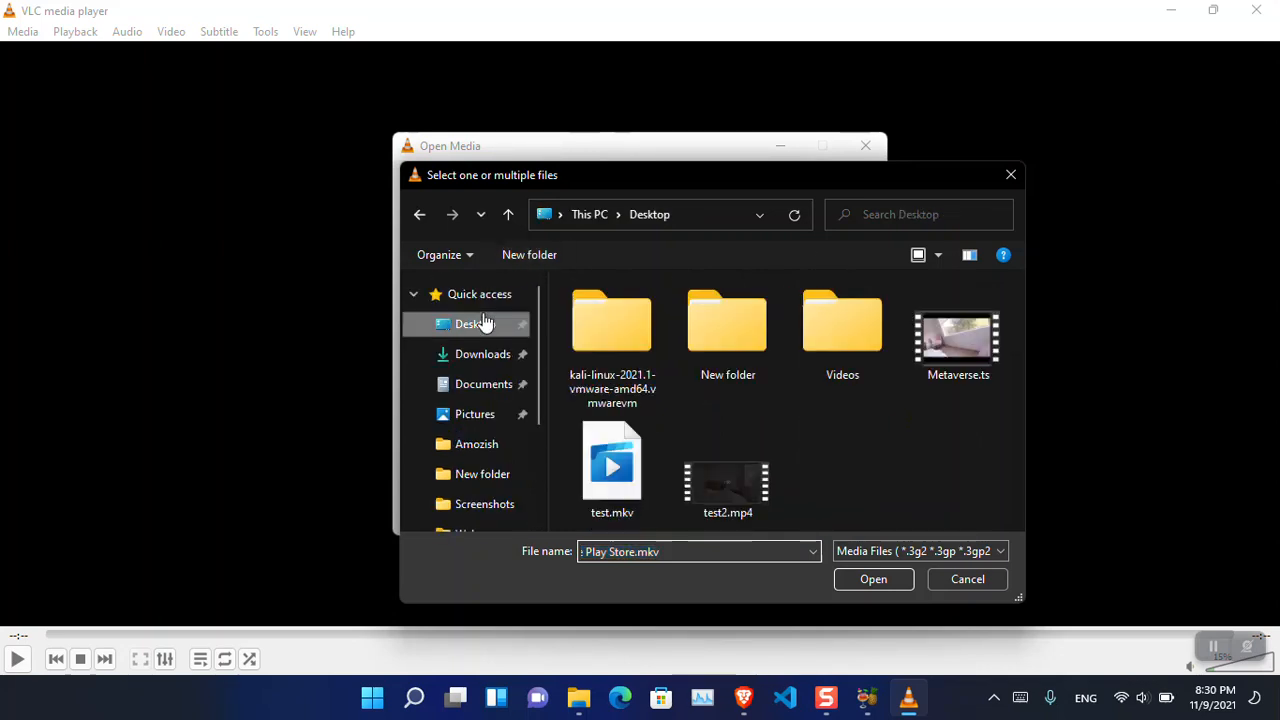
{"action": "double_click", "coordinate": [989, 370]}
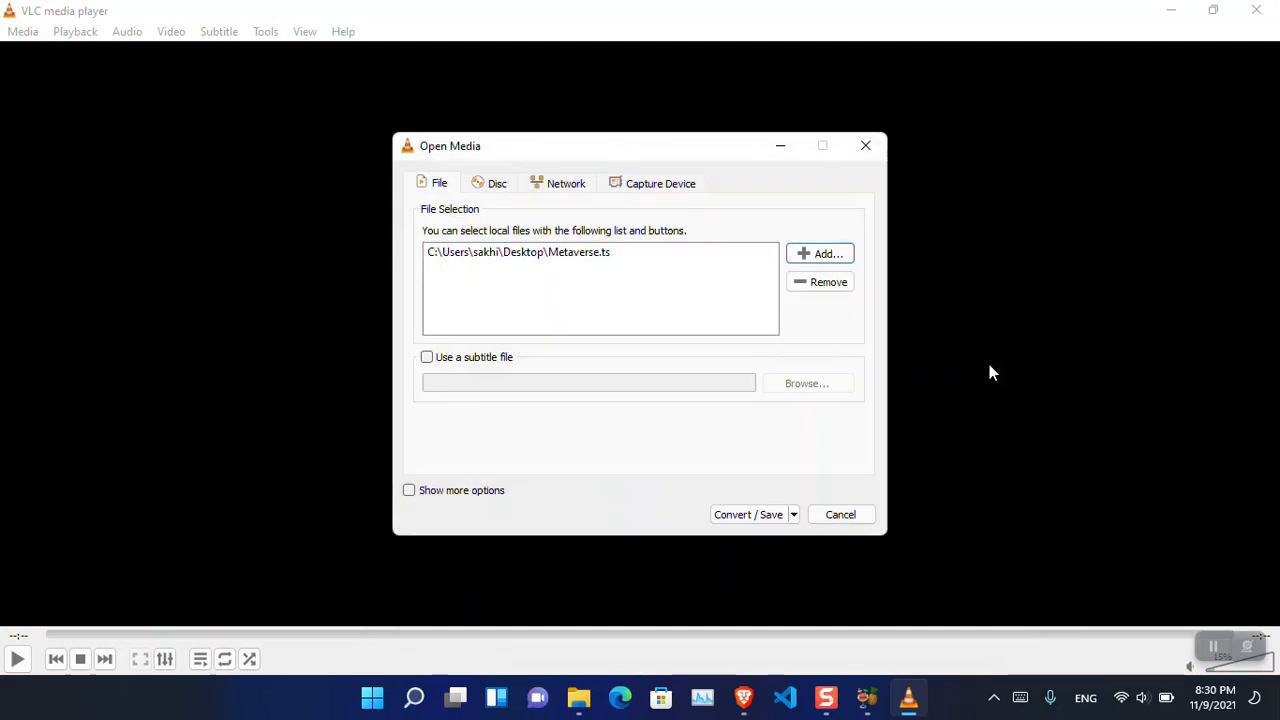
{"action": "left_click", "coordinate": [794, 514]}
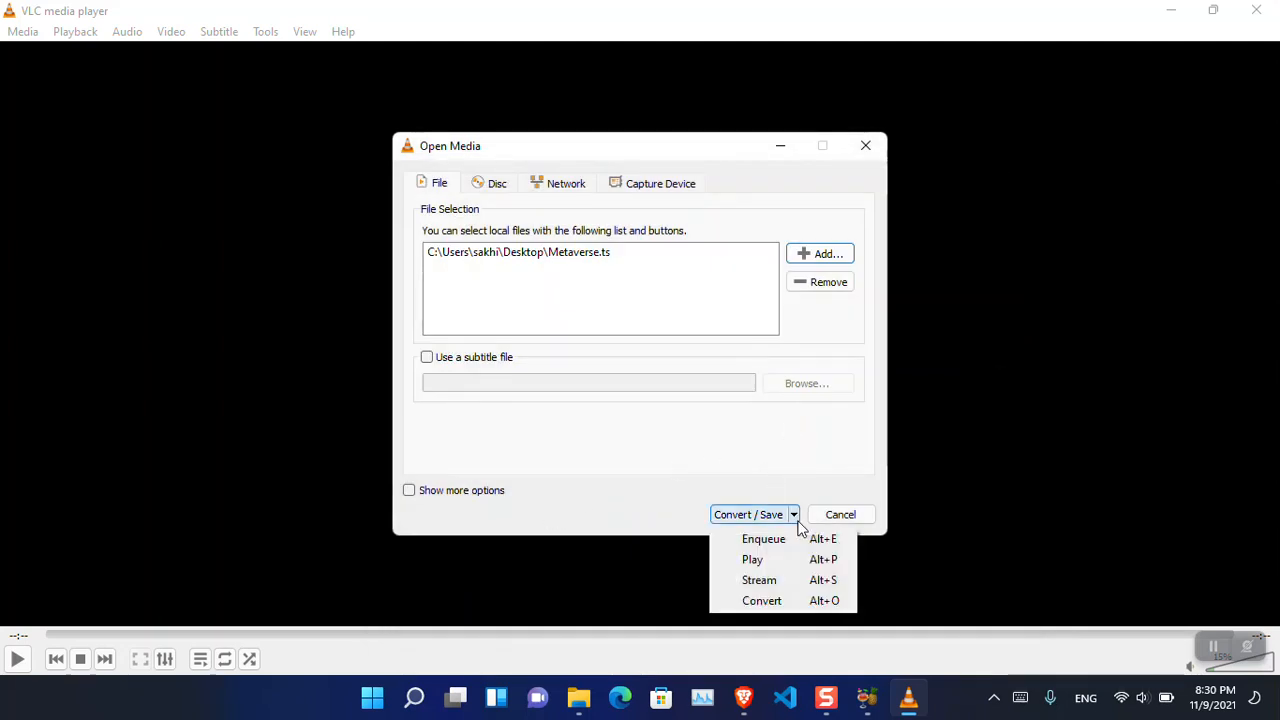
{"action": "left_click", "coordinate": [828, 604]}
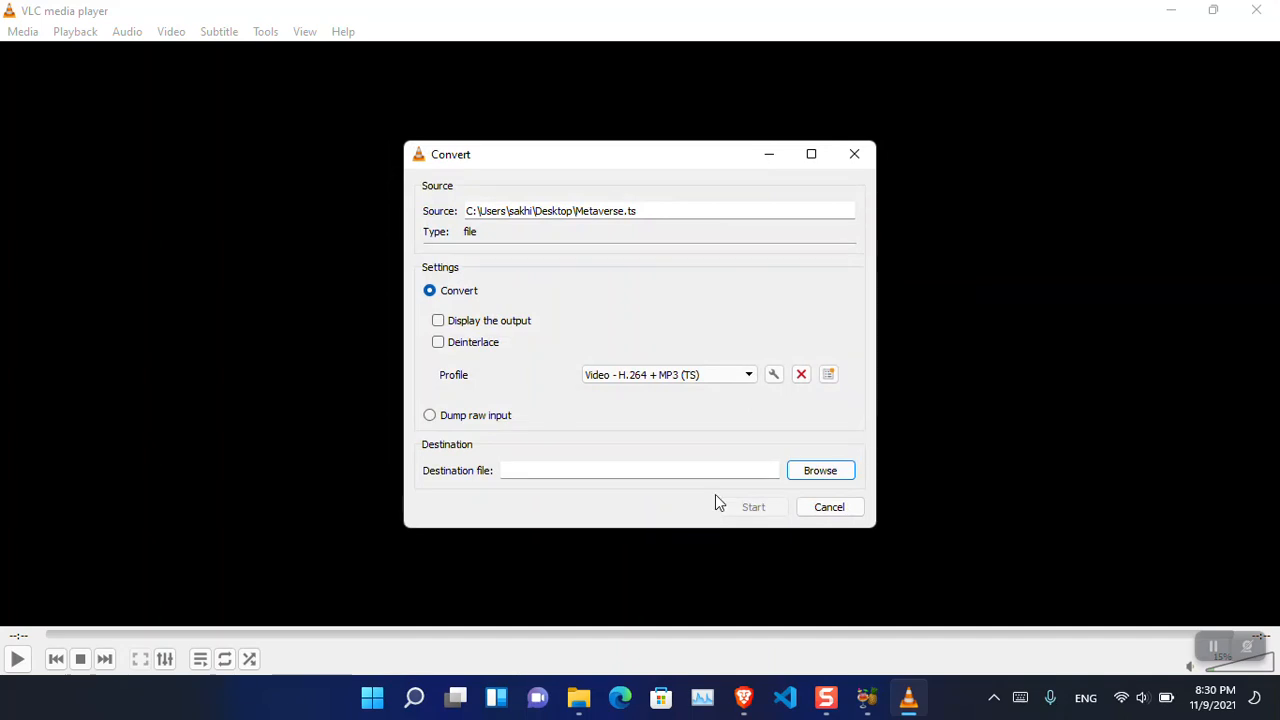
- Set the conversion profile to Video for Youtube HD
{"action": "left_click", "coordinate": [727, 377]}
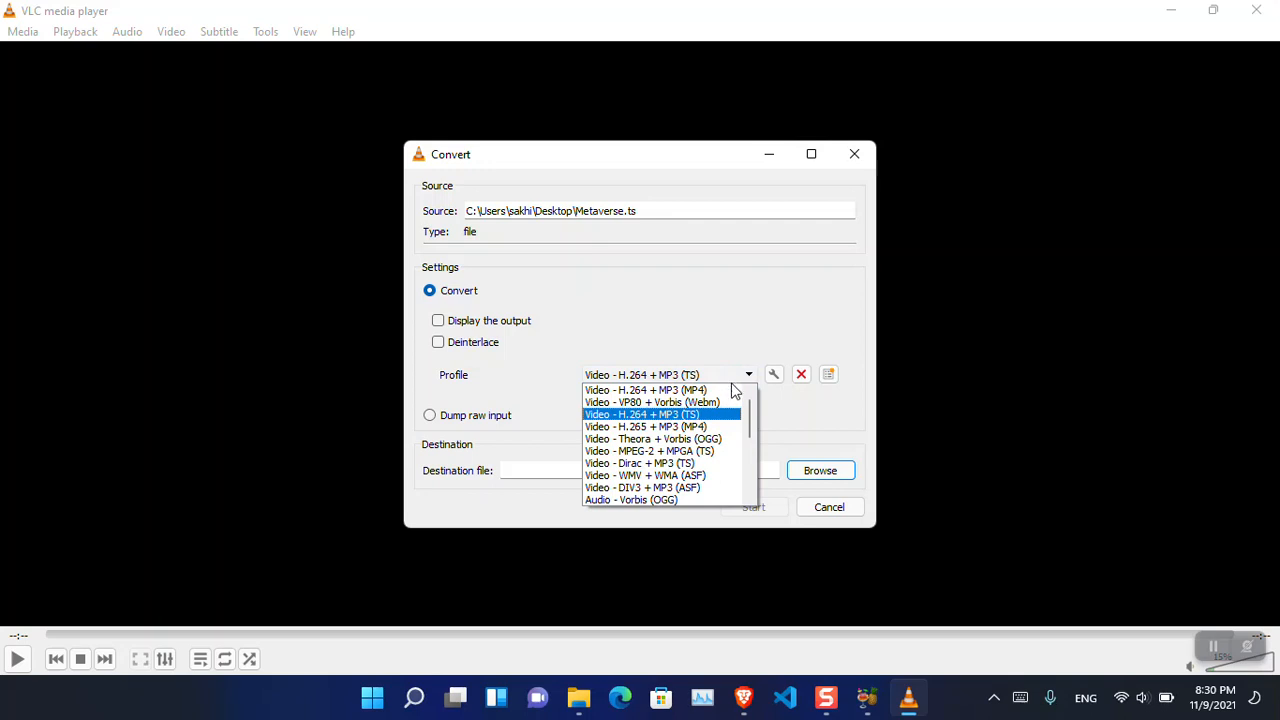
{"action": "left_click_drag", "start_coordinate": [749, 418], "coordinate": [752, 480]}
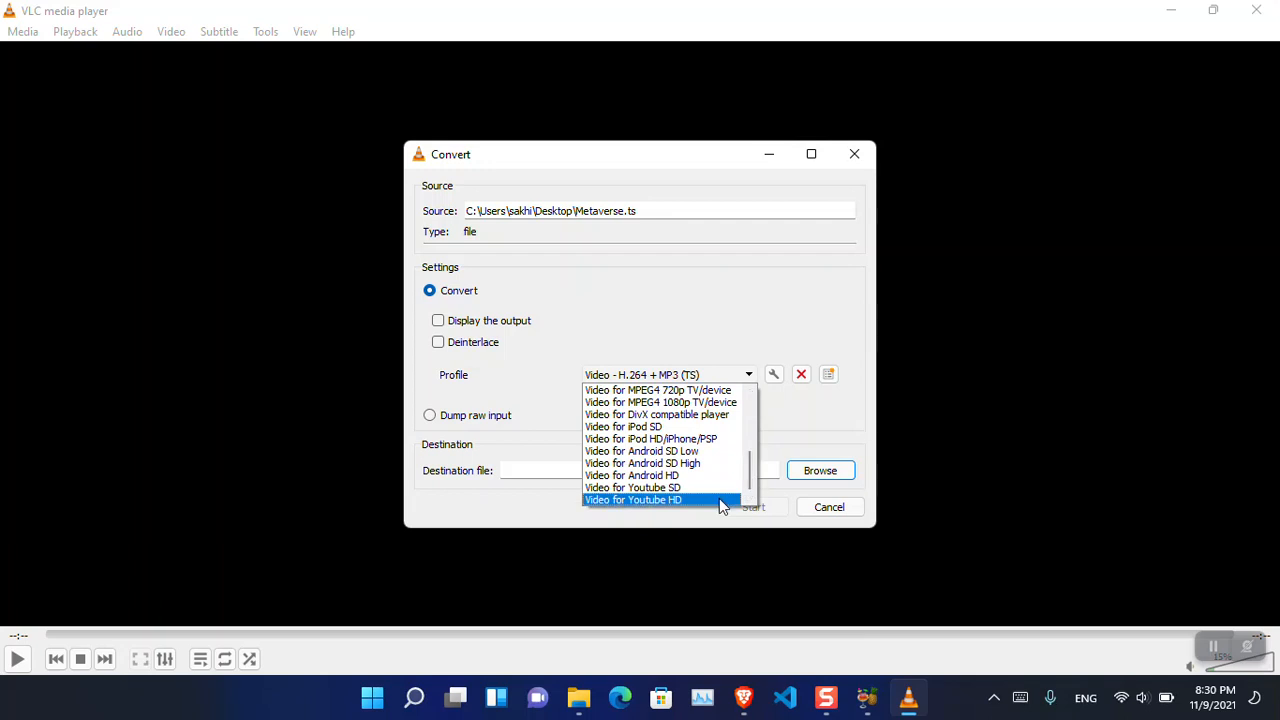
{"action": "left_click", "coordinate": [719, 498]}
- Set the destination file to test3.ts on the desktop and start the conversion
{"action": "left_click", "coordinate": [805, 471]}
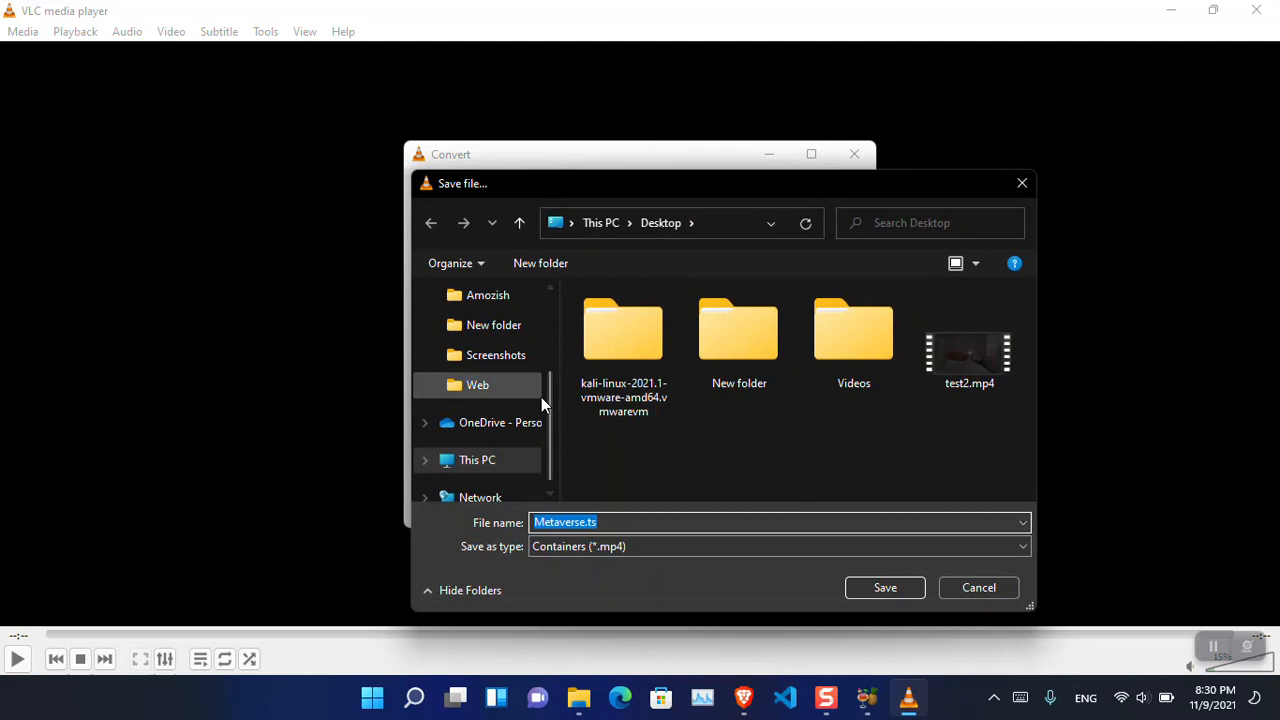
{"action": "left_click", "coordinate": [541, 395]}
{"action": "left_click_drag", "start_coordinate": [550, 405], "coordinate": [503, 328]}
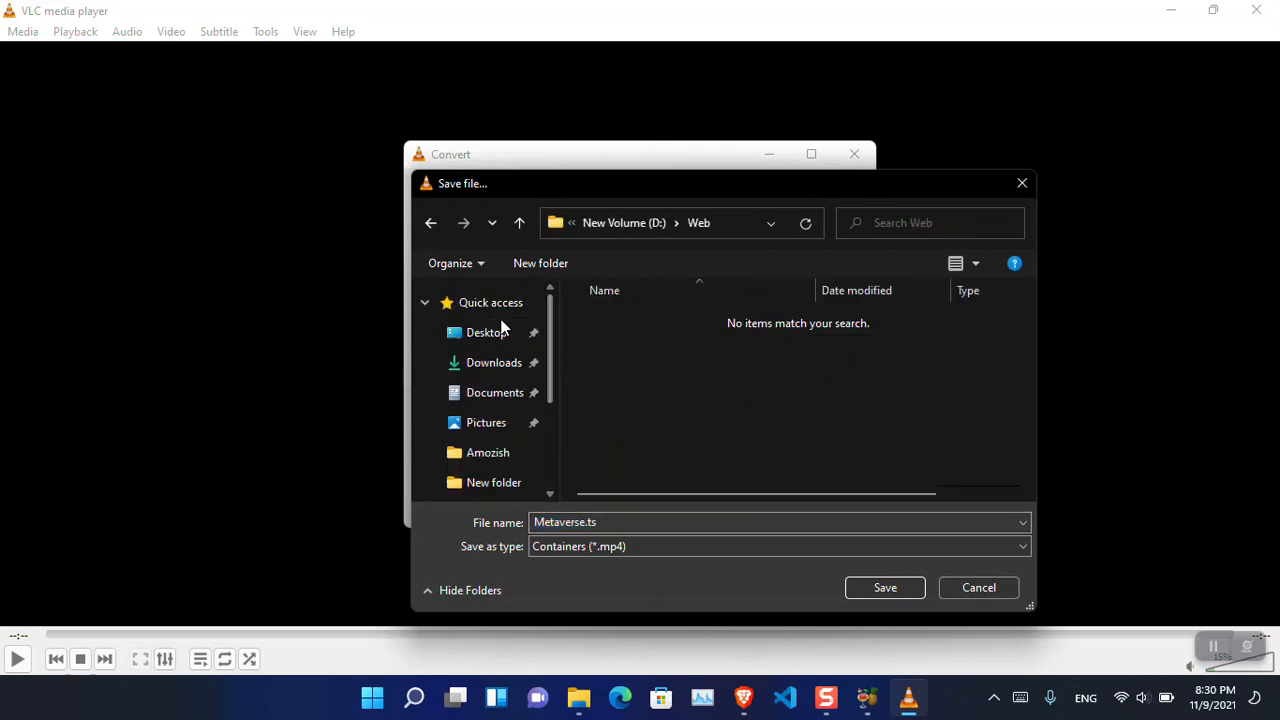
{"action": "left_click", "coordinate": [500, 334]}
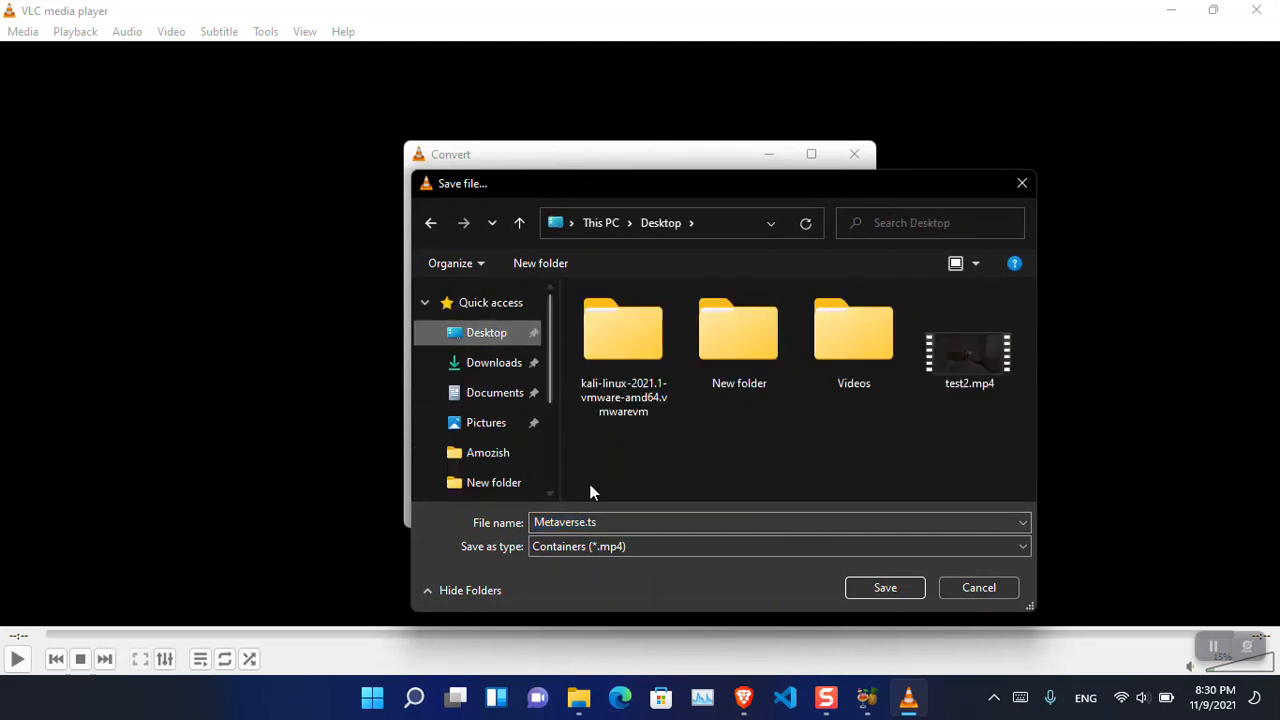
{"action": "left_click", "coordinate": [561, 532]}
{"action": "left_click", "coordinate": [561, 531]}
{"action": "double_click", "coordinate": [561, 531]}
{"action": "type", "text": "tes"}
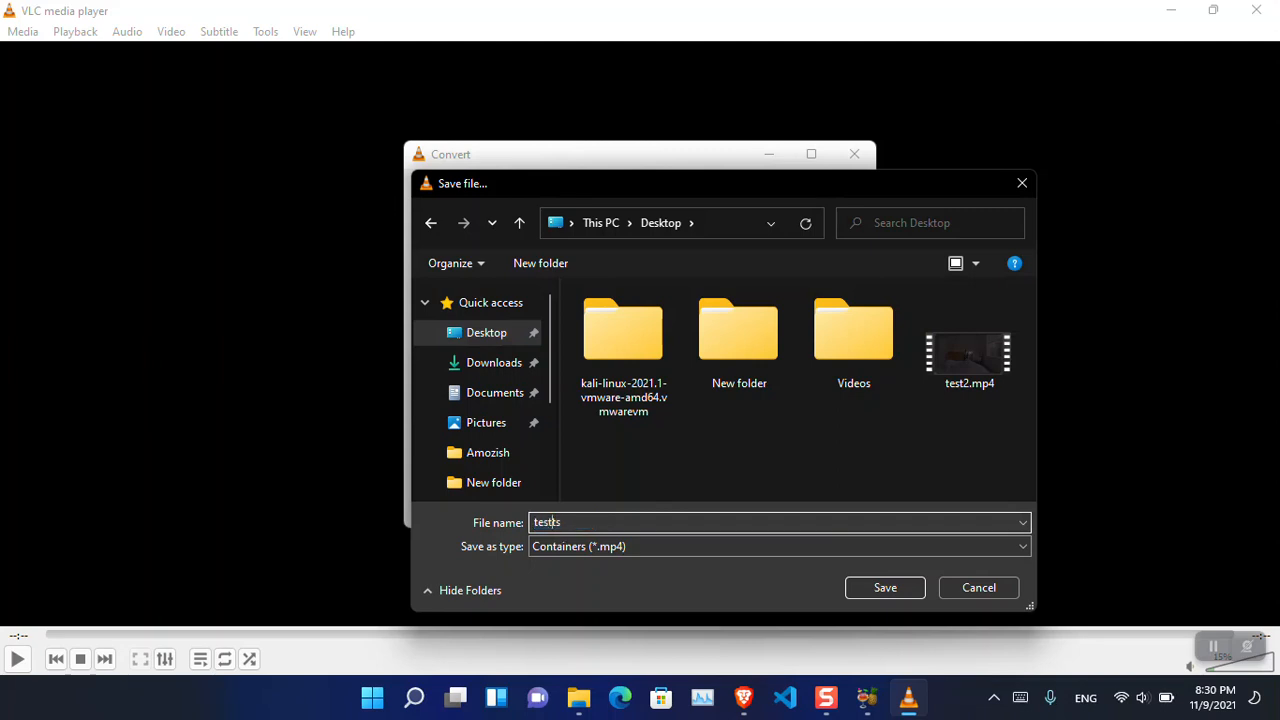
{"action": "type", "text": "t3"}
{"action": "key", "text": "Return"}
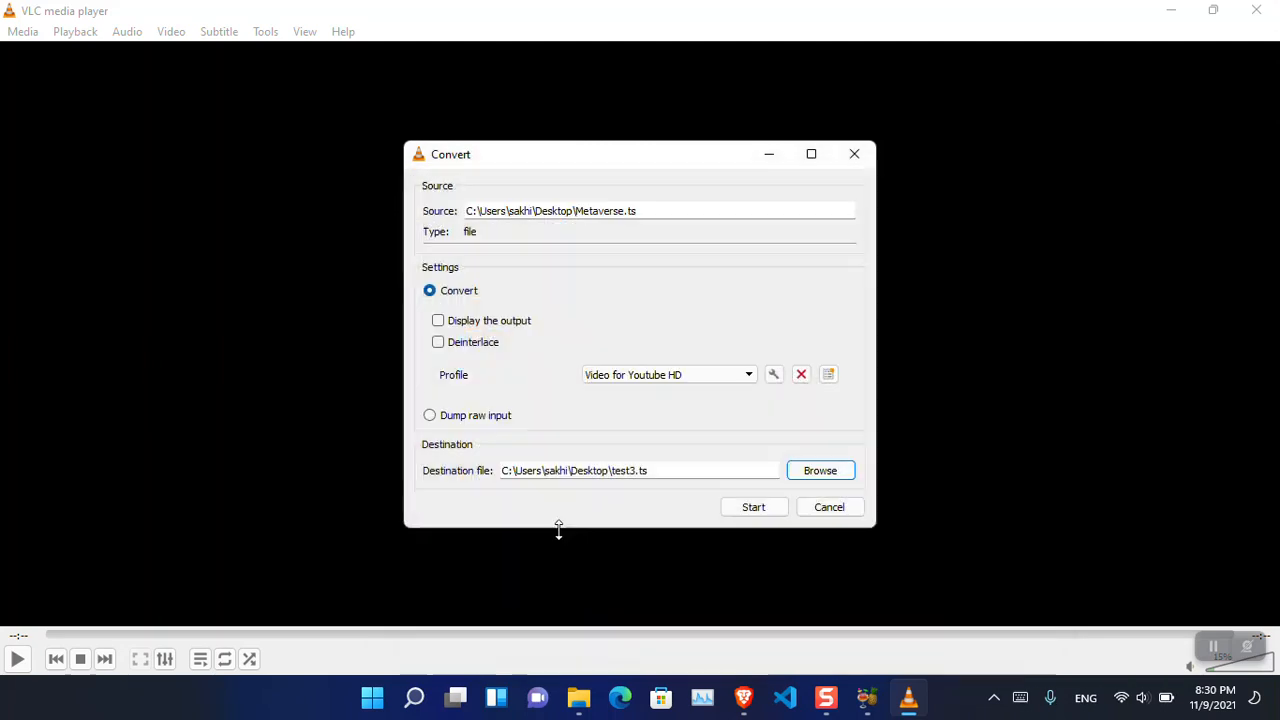
{"action": "left_click", "coordinate": [757, 506]}
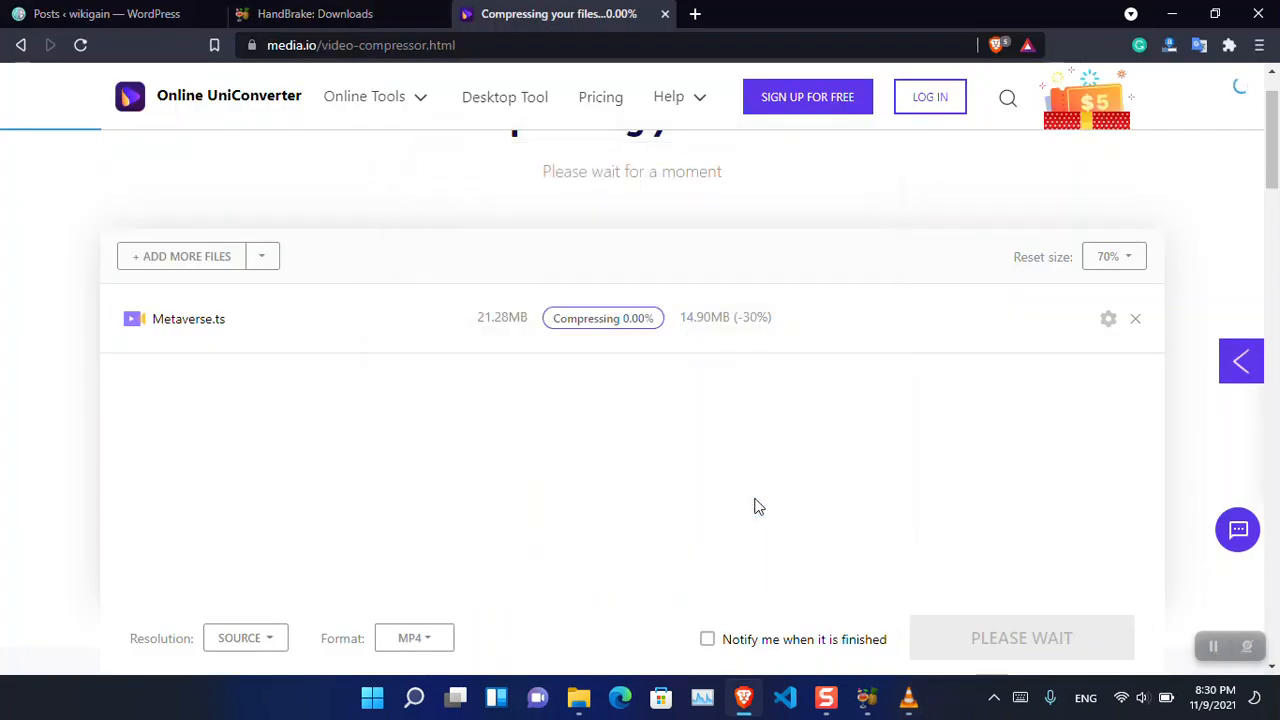
- Monitor the progress of the VLC conversion and the media.io compression of Metaverse.ts in Brave until VLC finishes
{"action": "left_click", "coordinate": [910, 698]}
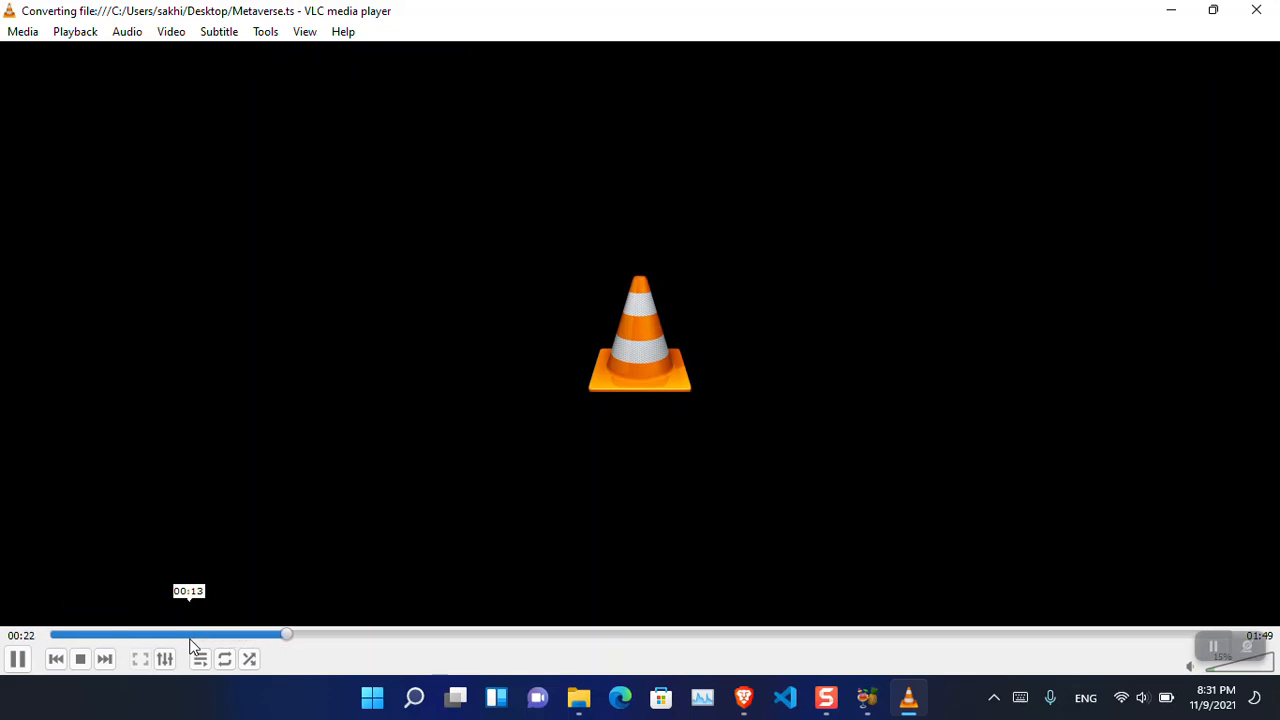
{"action": "left_click", "coordinate": [1171, 10]}
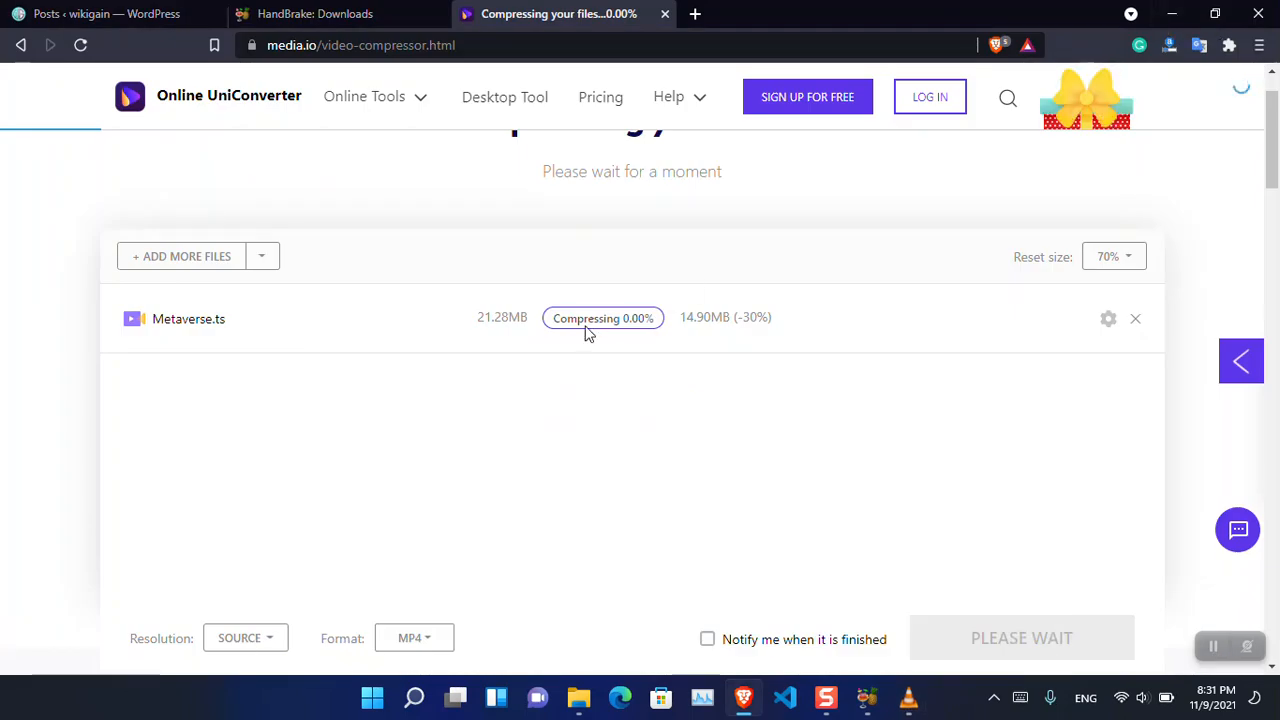
{"action": "double_click", "coordinate": [635, 318]}
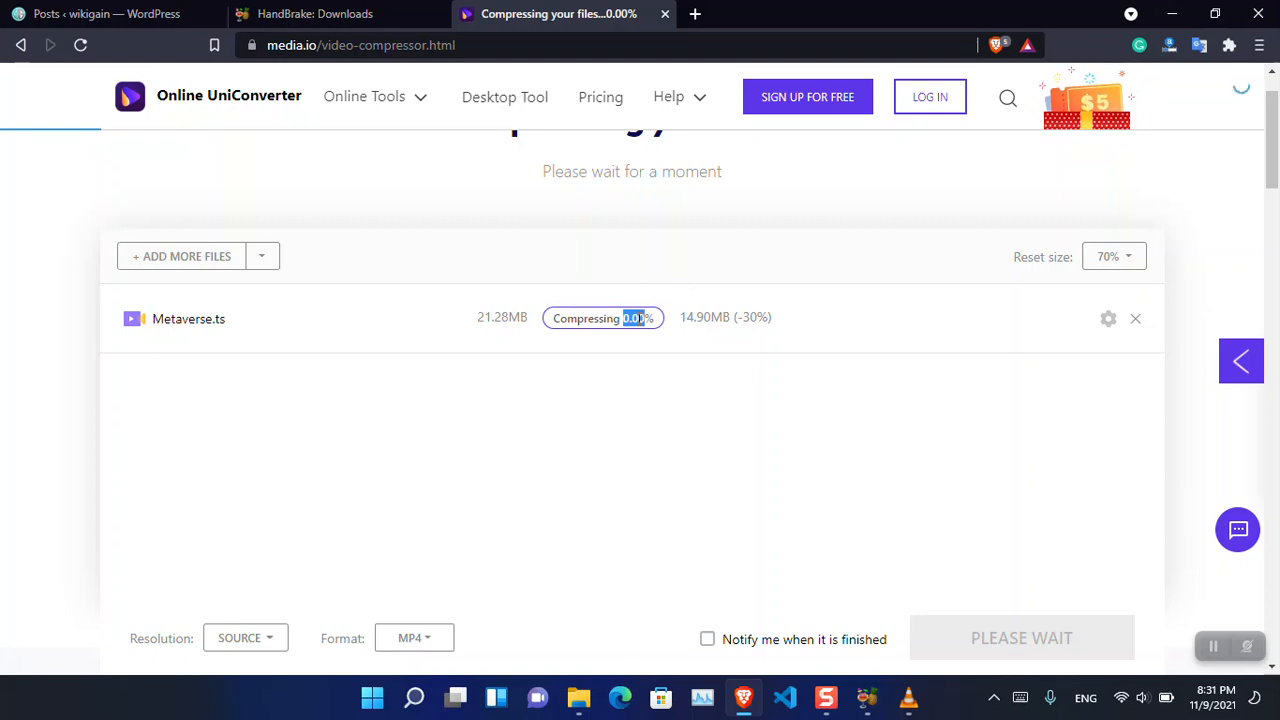
{"action": "left_click", "coordinate": [640, 318]}
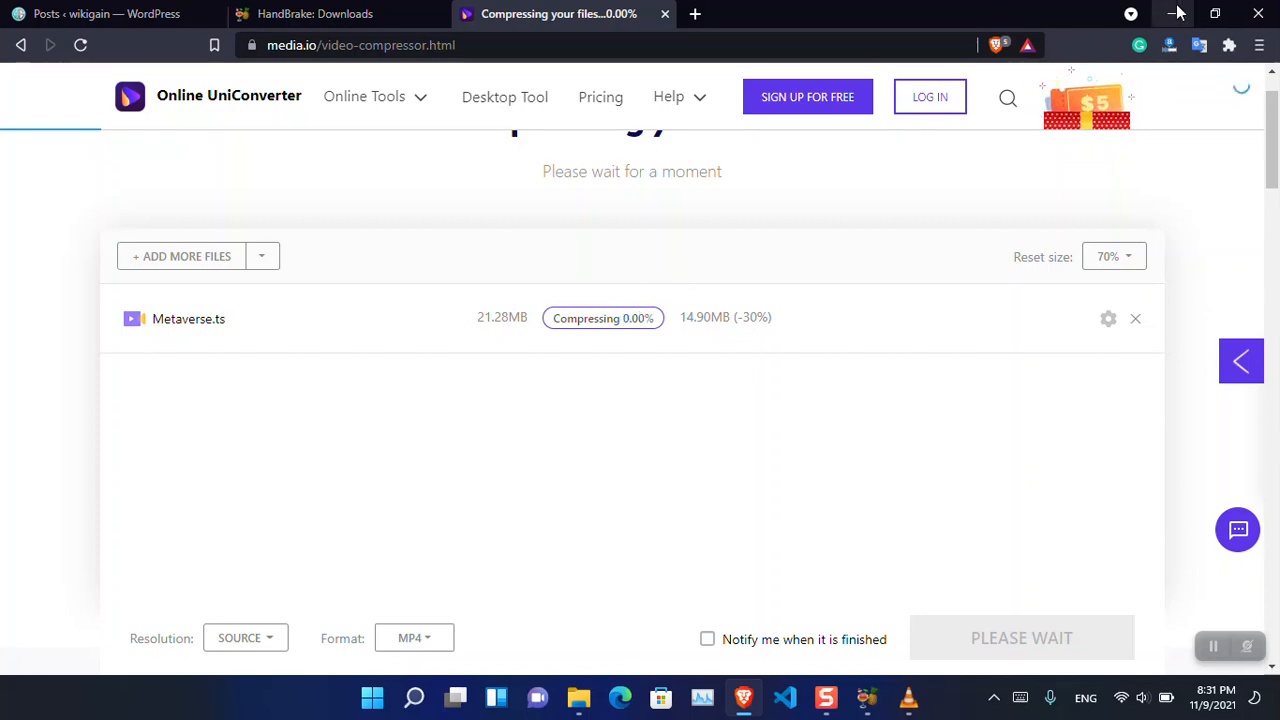
{"action": "left_click", "coordinate": [1177, 13]}
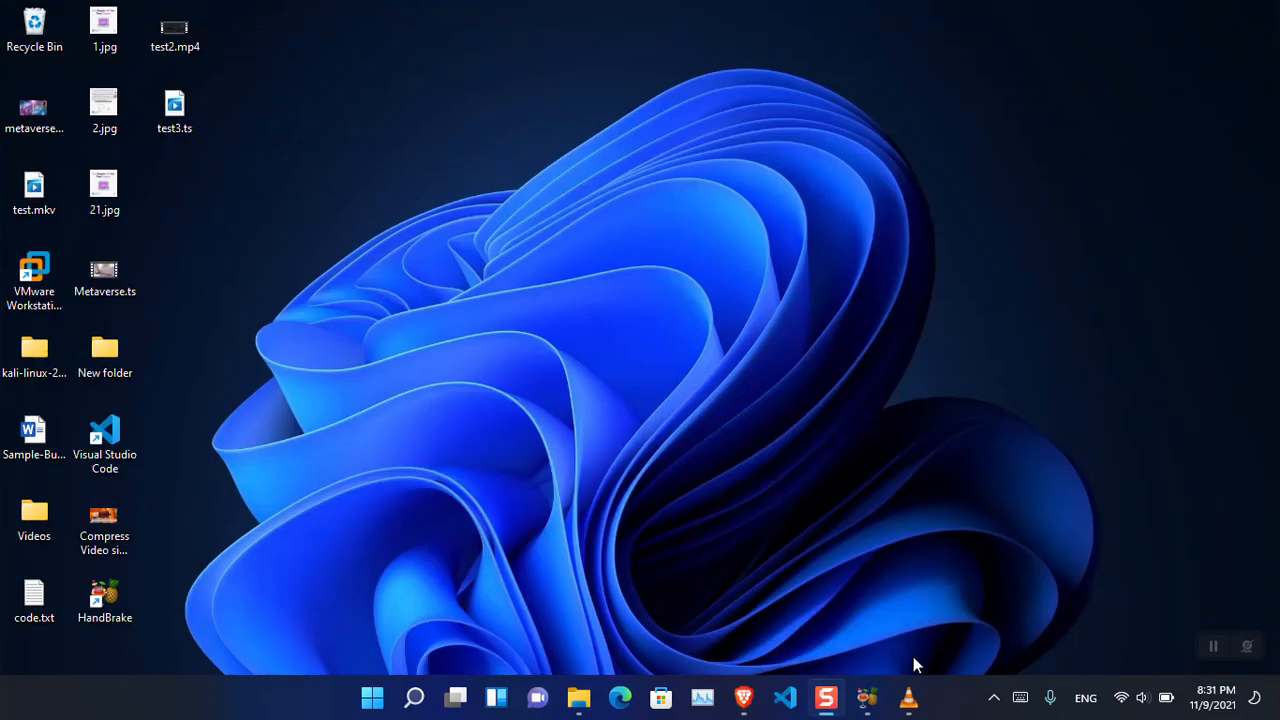
{"action": "left_click", "coordinate": [908, 698]}
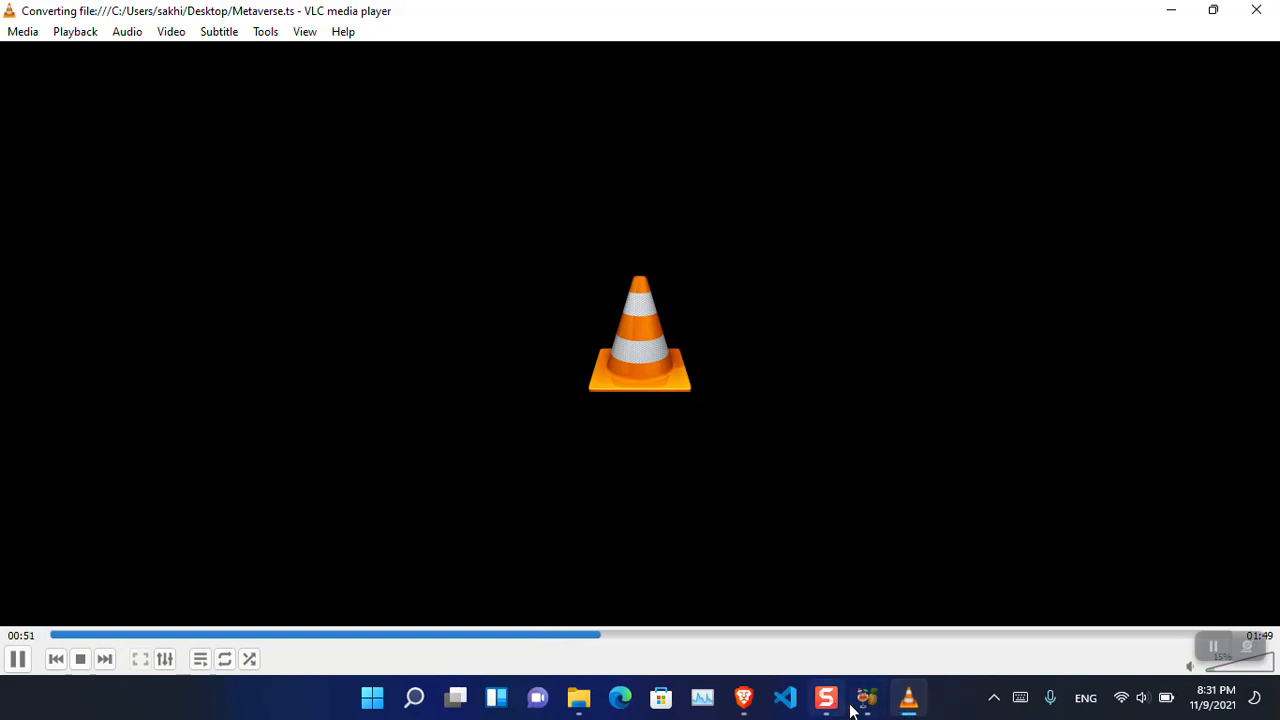
{"action": "left_click", "coordinate": [744, 698]}
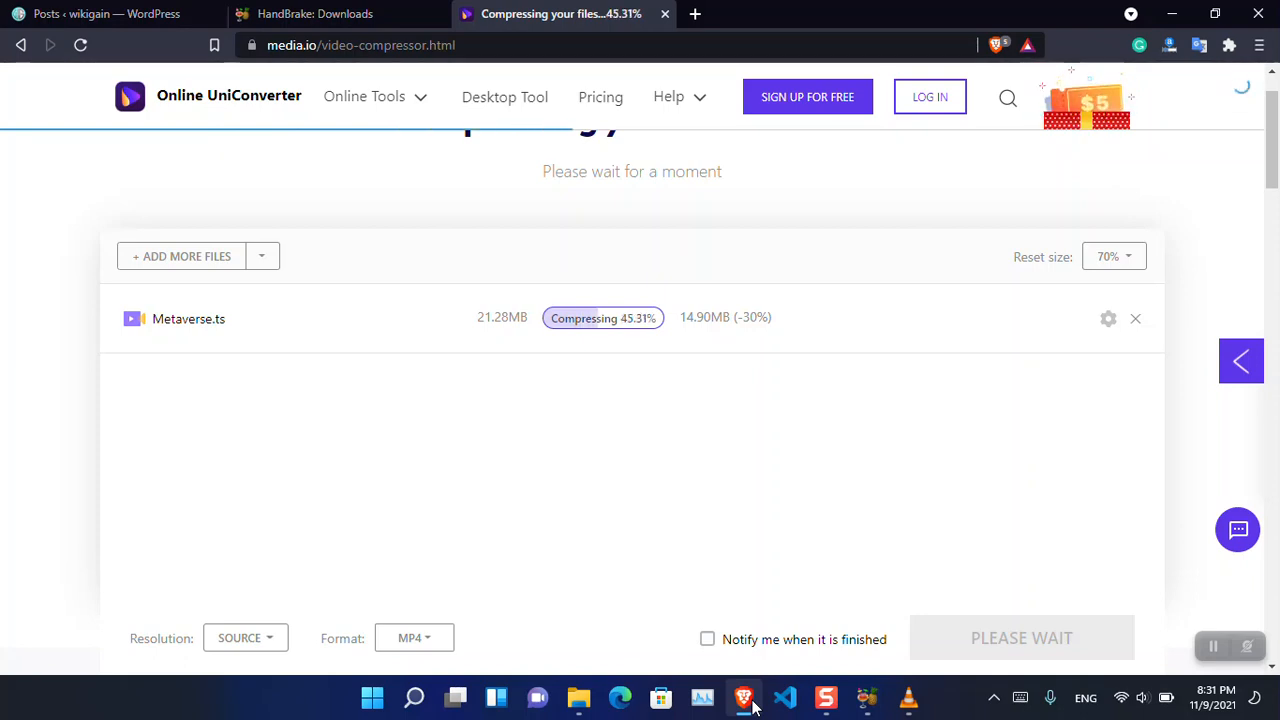
{"action": "left_click", "coordinate": [868, 700]}
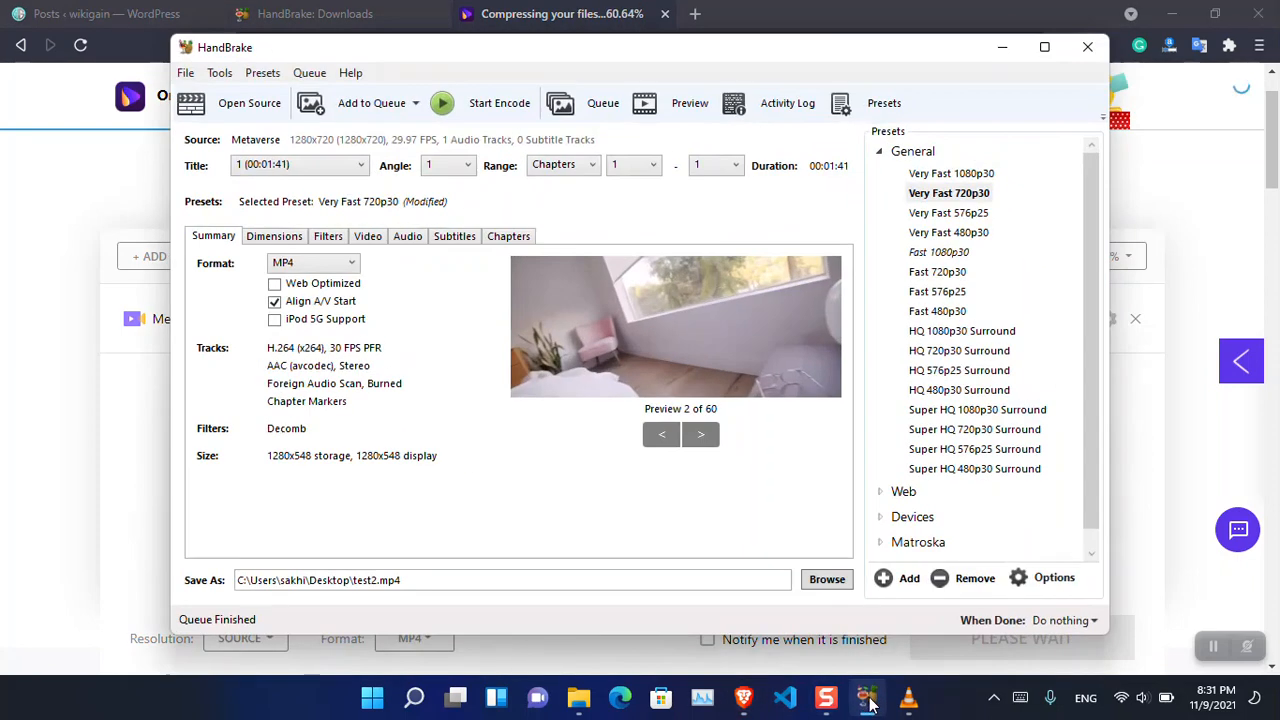
{"action": "left_click", "coordinate": [868, 700]}
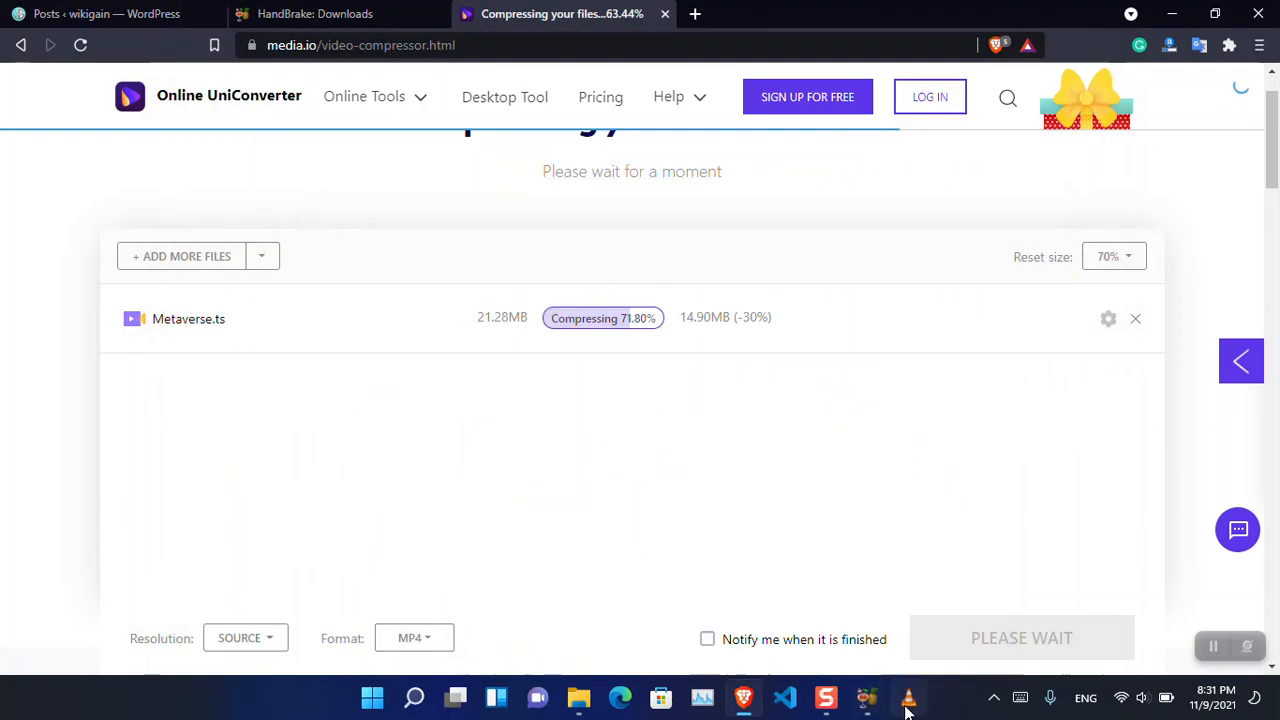
{"action": "left_click", "coordinate": [907, 700]}
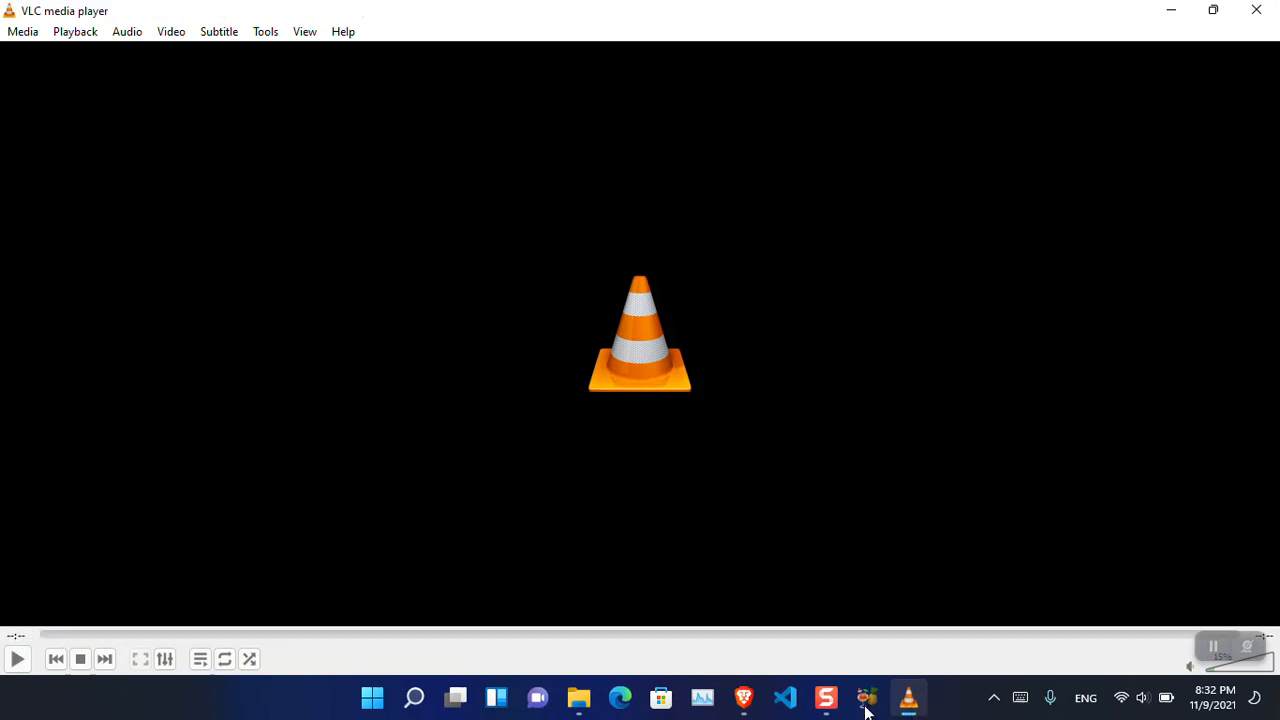
- Minimize VLC and check the file size of test3.ts in its desktop file properties
{"action": "left_click", "coordinate": [1172, 10]}
{"action": "left_click", "coordinate": [1169, 11]}
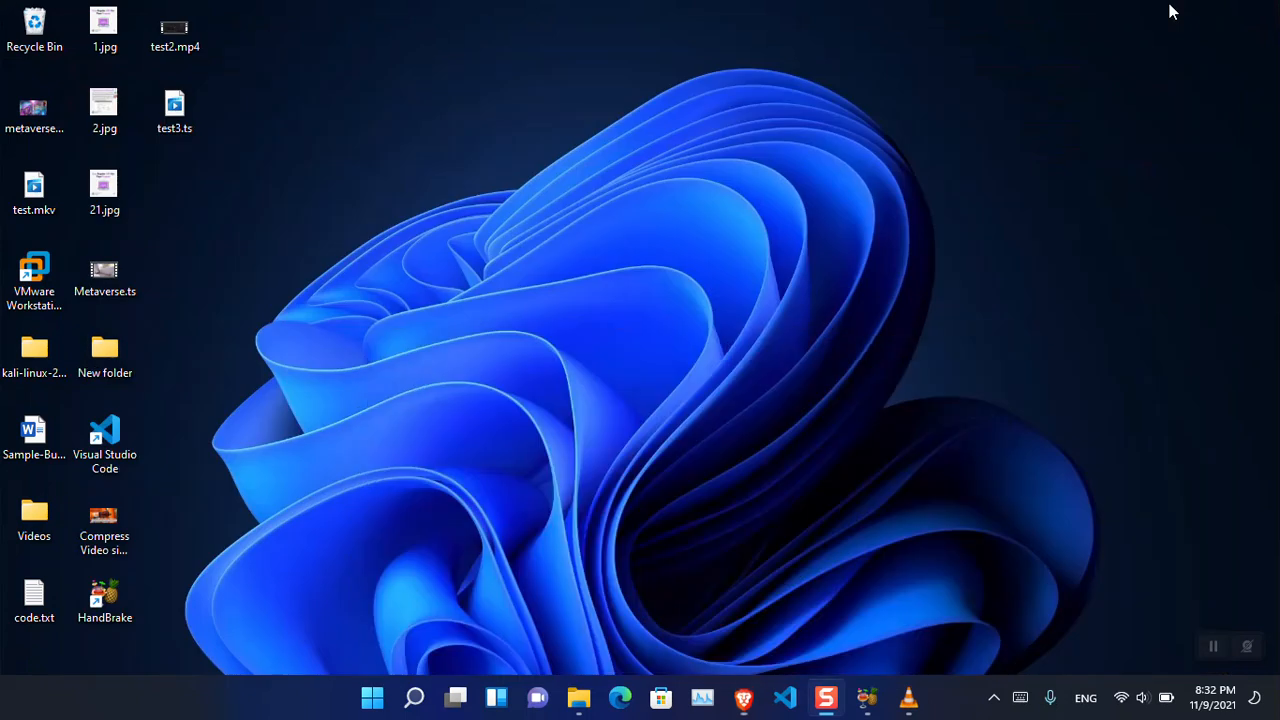
{"action": "right_click", "coordinate": [178, 112]}
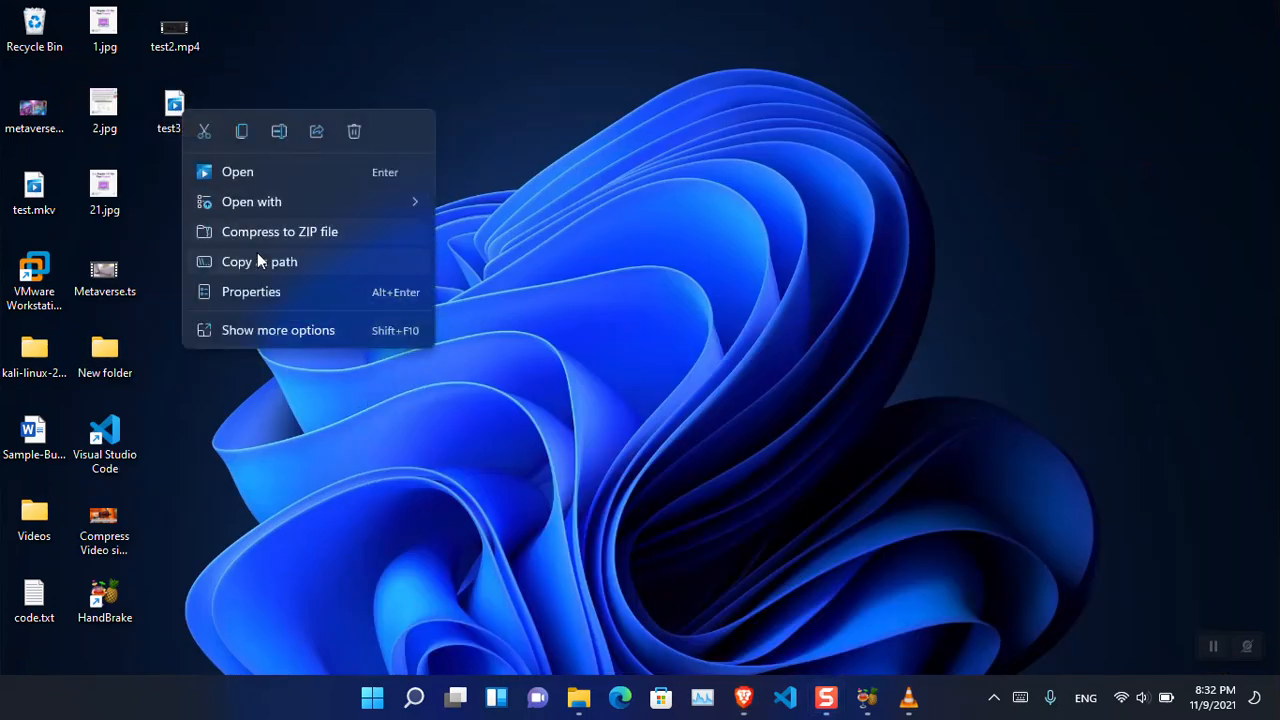
{"action": "left_click", "coordinate": [275, 291]}
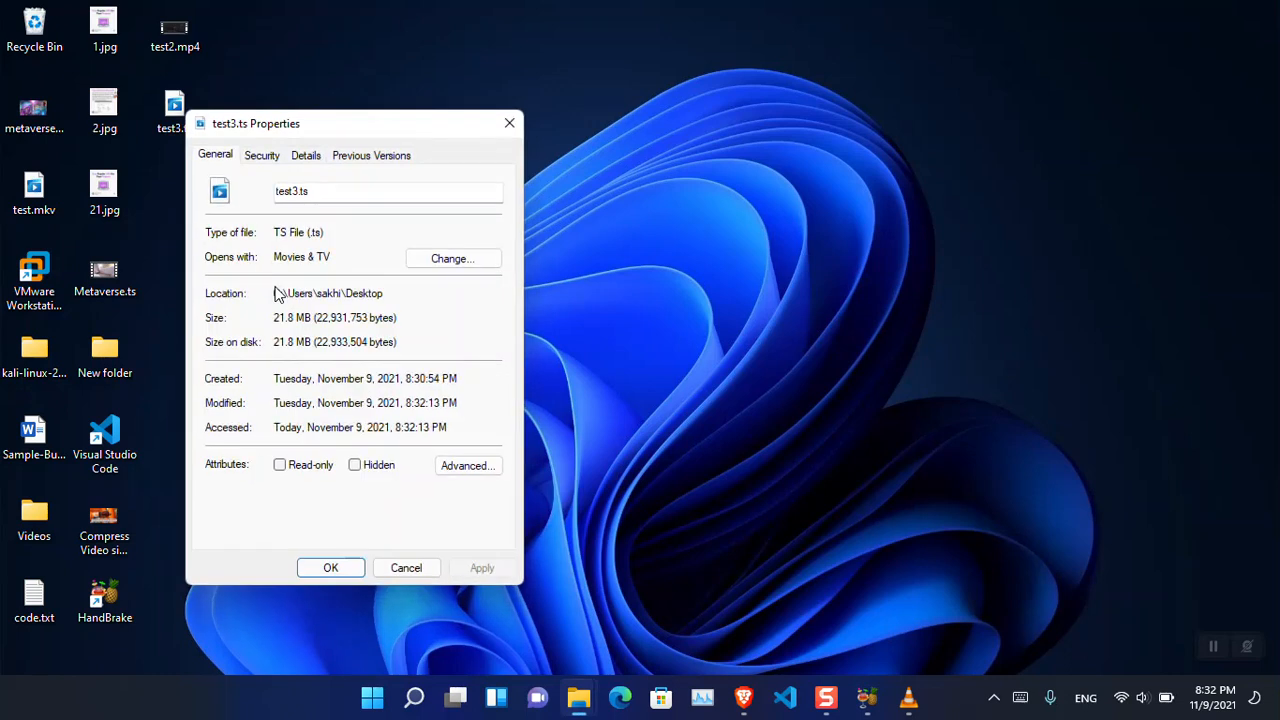
{"action": "left_click_drag", "start_coordinate": [295, 317], "coordinate": [277, 322]}
{"action": "left_click", "coordinate": [507, 124]}
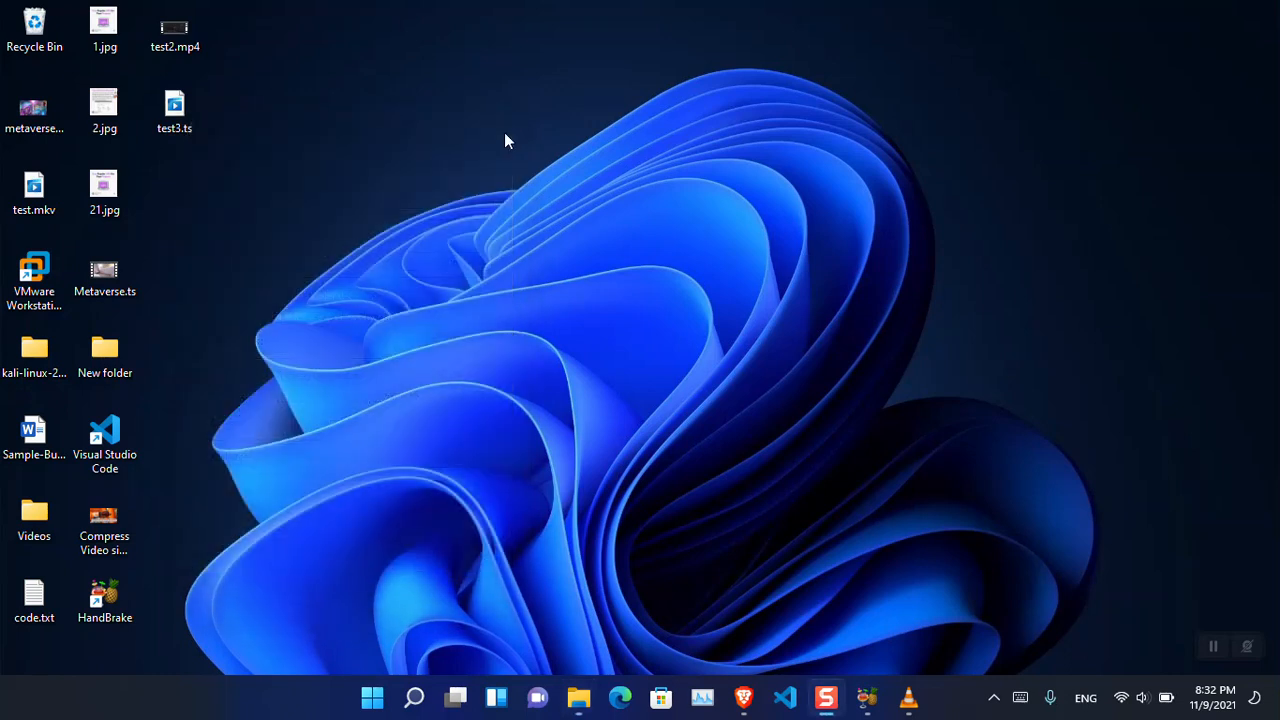
- Close VLC media player and switch to the HandBrake downloads page in the Brave browser
{"action": "left_click", "coordinate": [908, 700]}
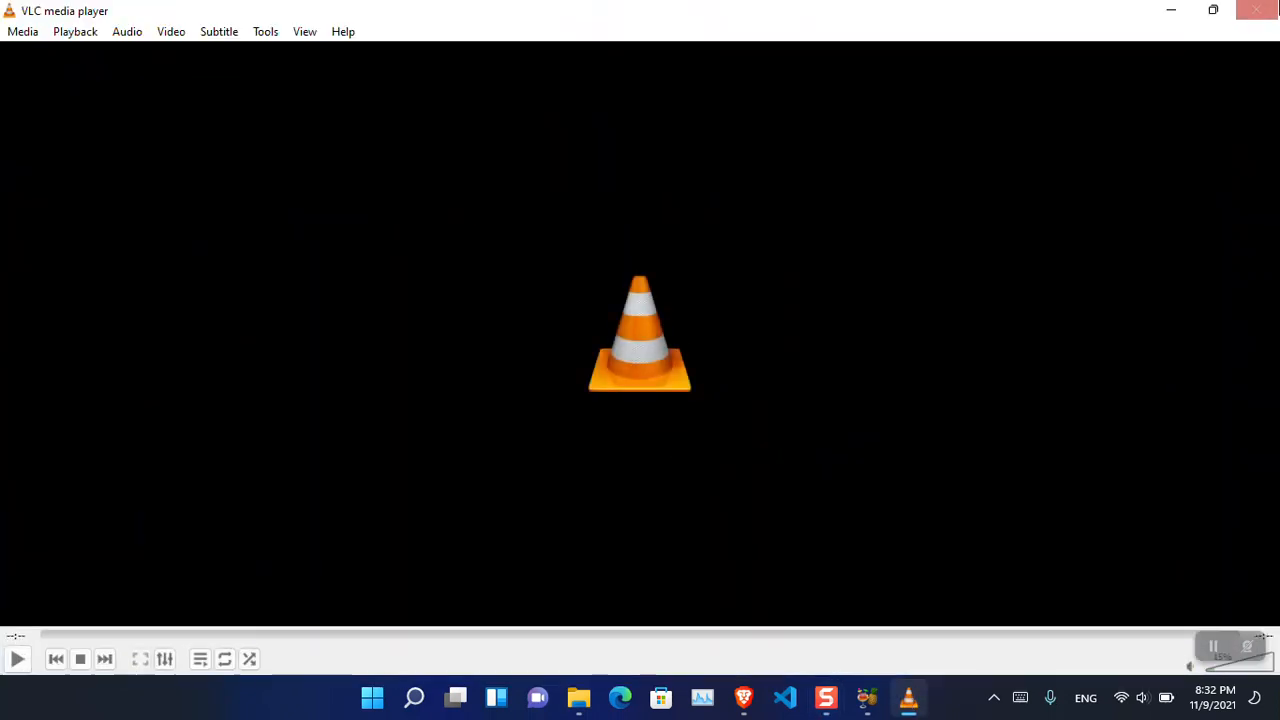
{"action": "left_click", "coordinate": [1279, 5]}
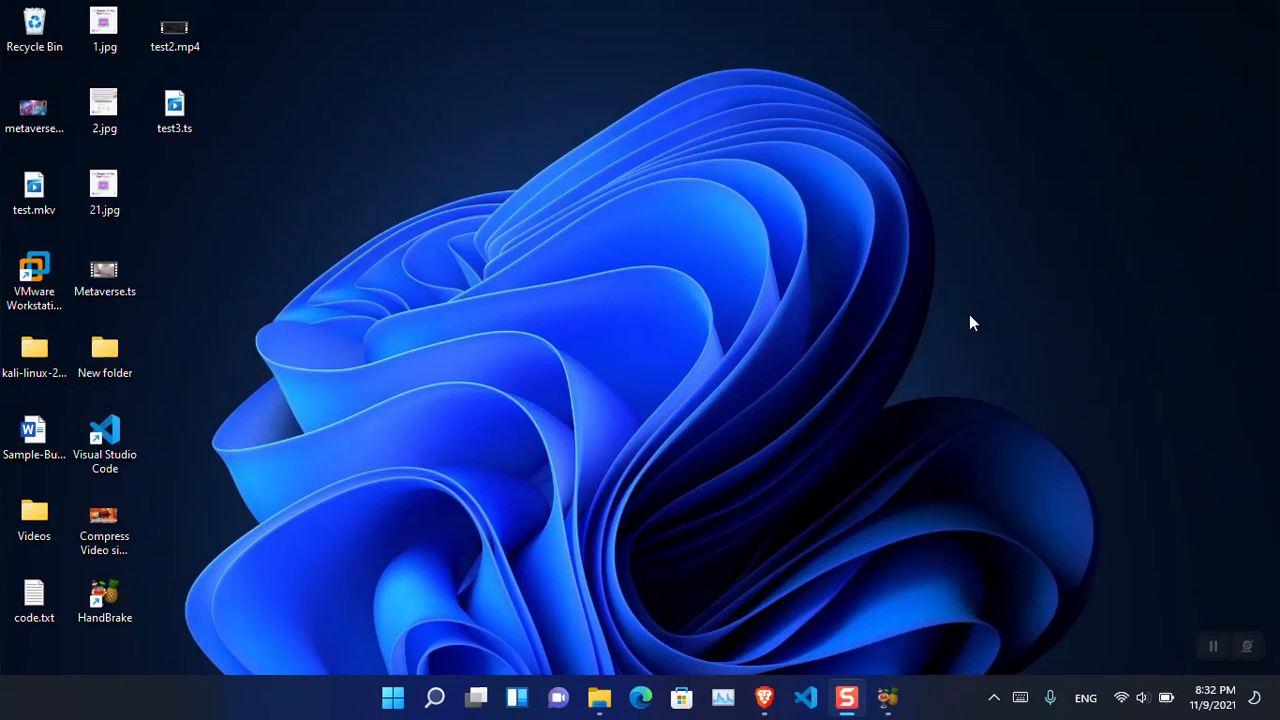
{"action": "left_click", "coordinate": [762, 699]}
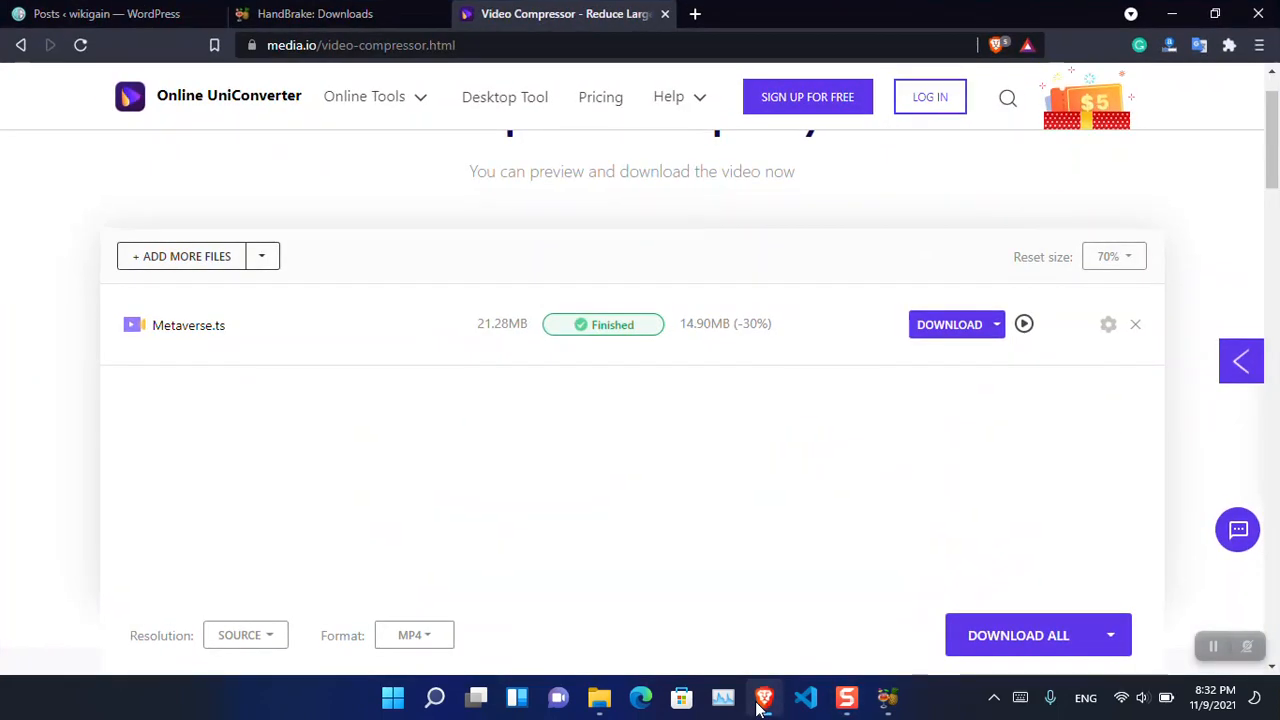
{"action": "left_click", "coordinate": [357, 14]}
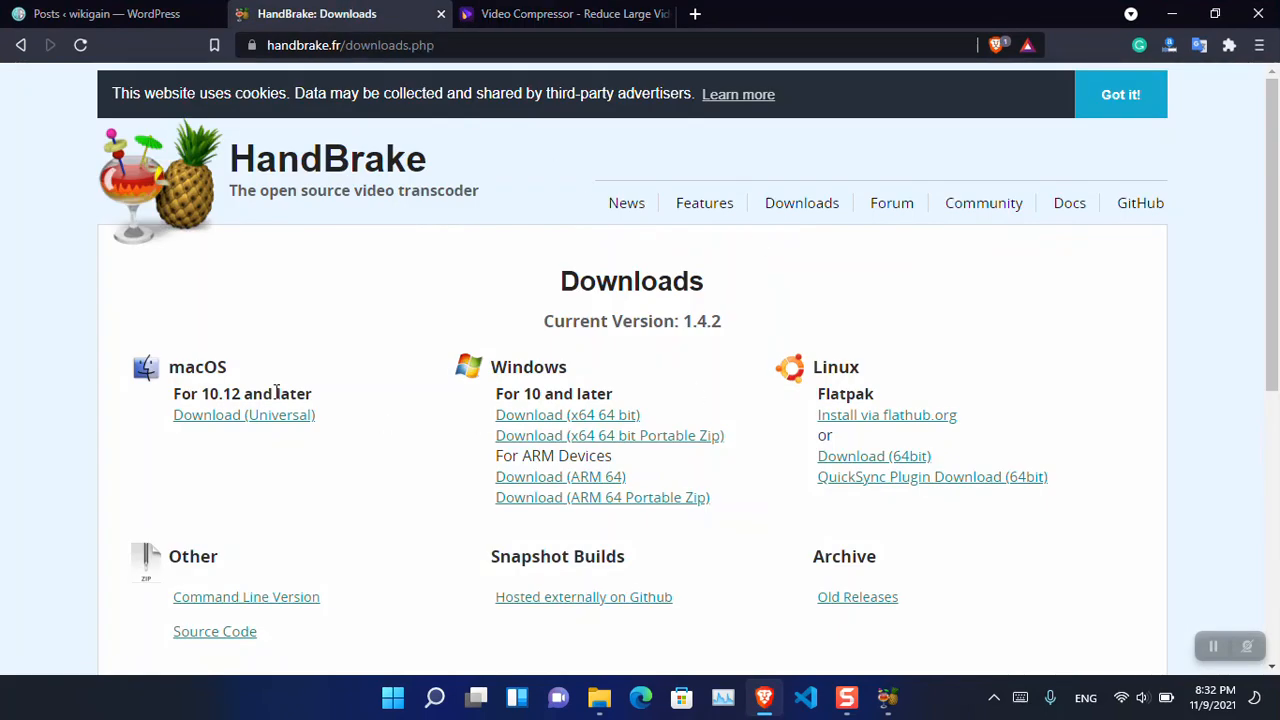